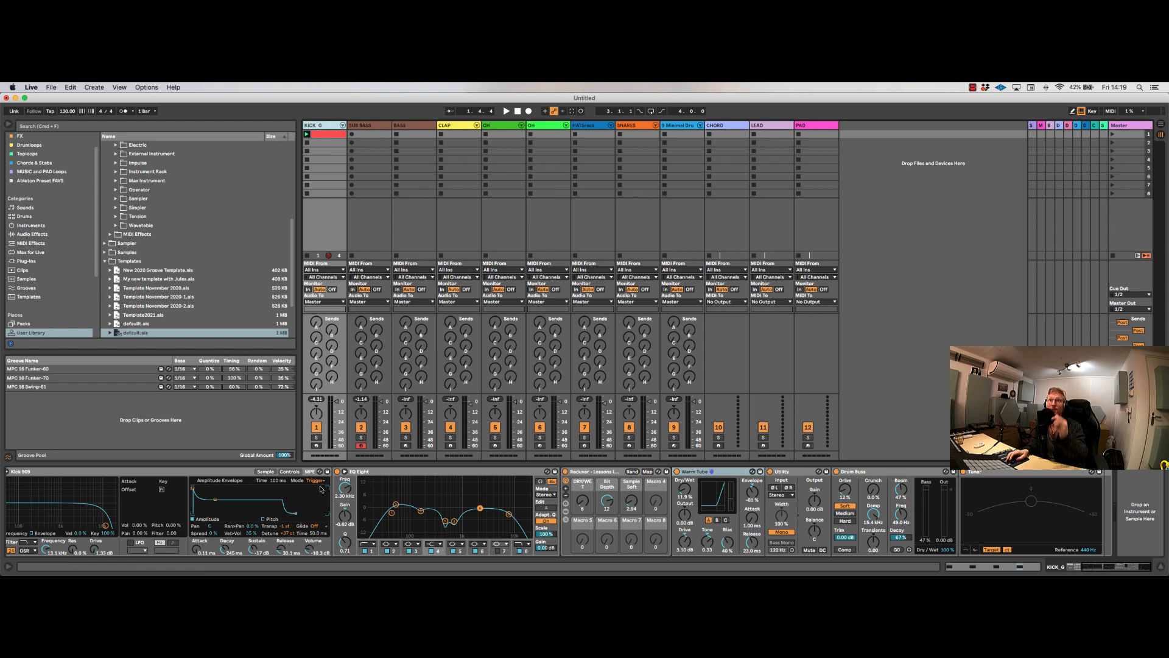
Step: Play the kick track and examine its device chain, including Warm Tube, Utility, Drum Buss and Tuner
click(326, 126)
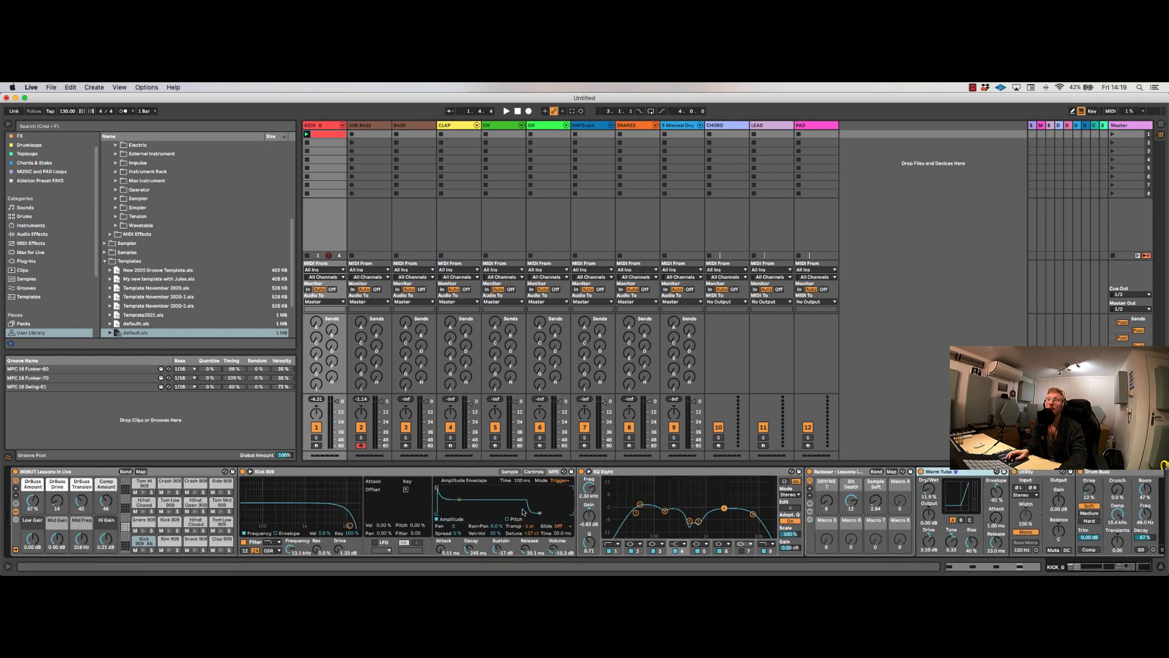
scroll(962, 525, right, 5)
key(space)
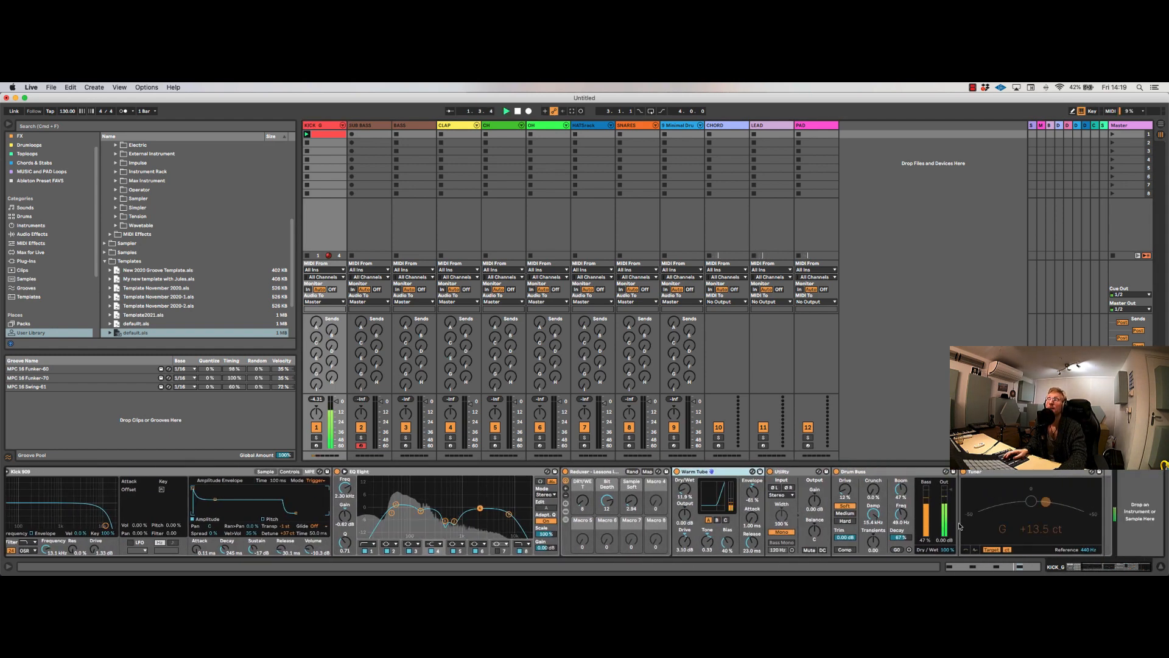
key(space)
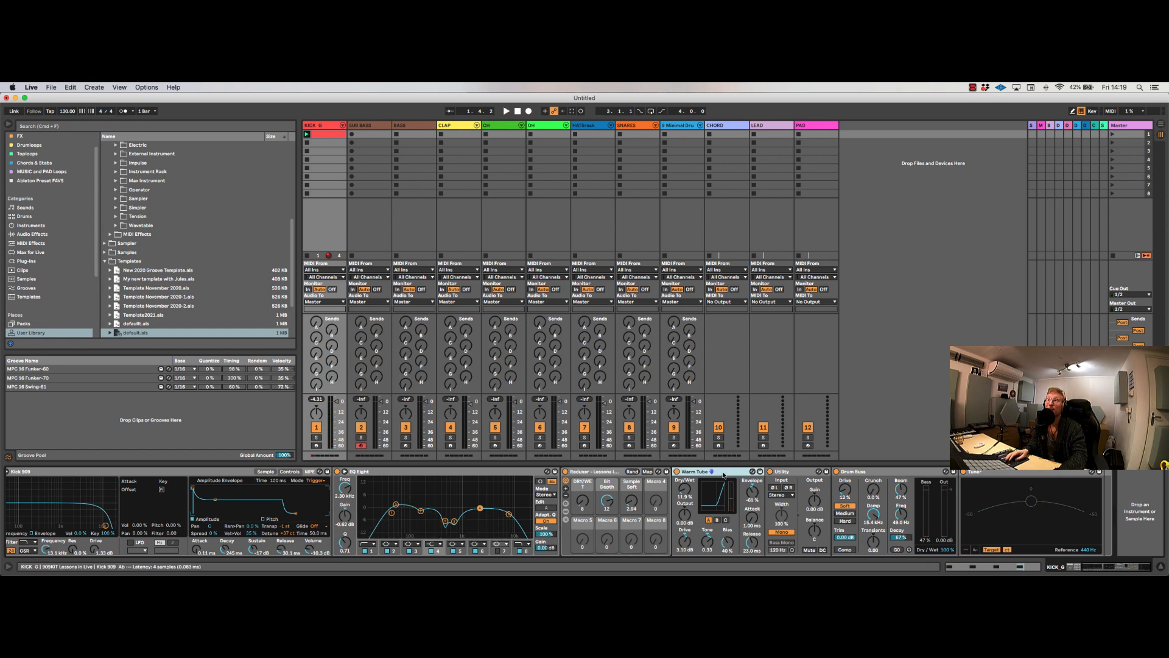
click(793, 472)
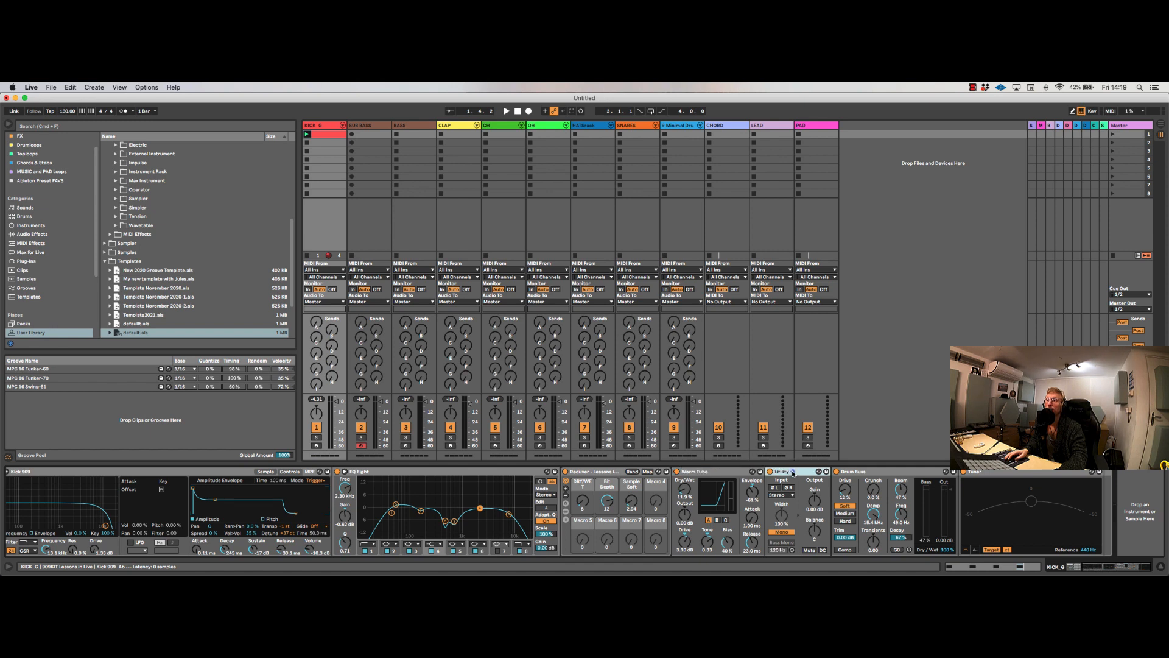
click(875, 472)
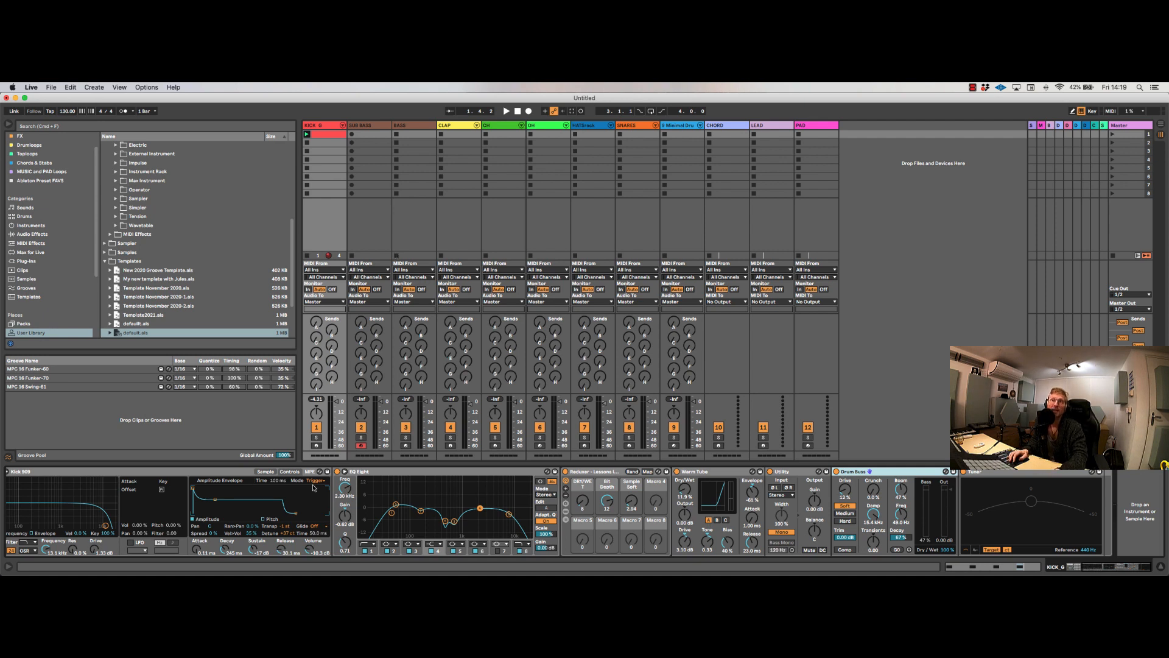
key(space)
scroll(284, 485, left, 5)
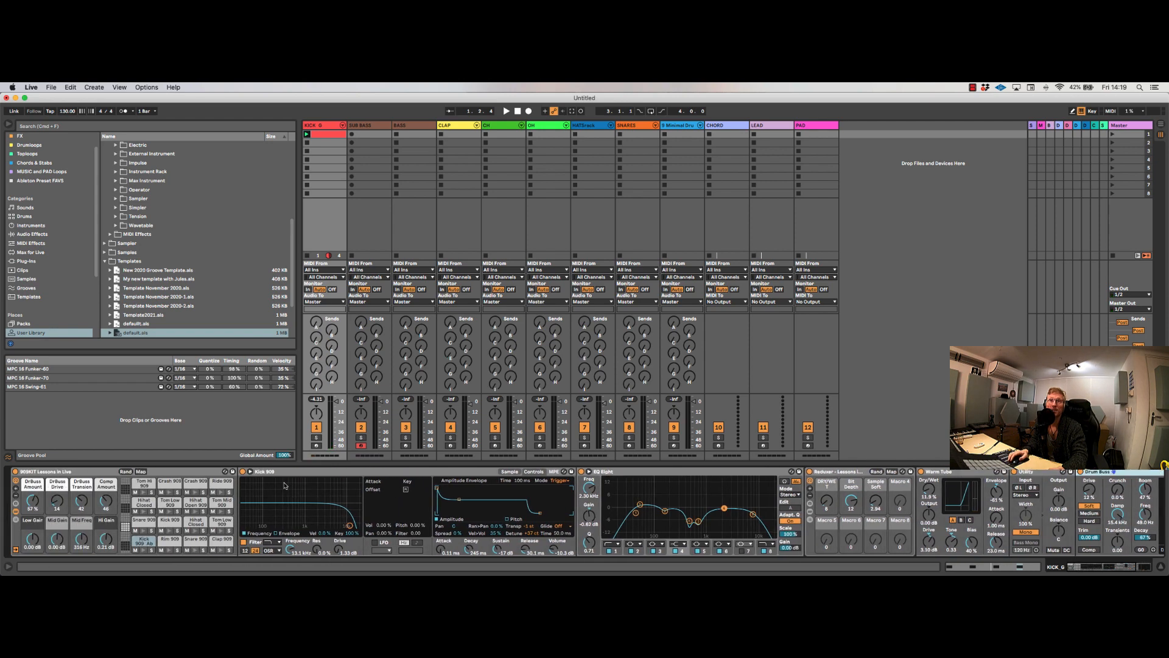
Step: Open the FM8 instrument window of the SUB BASS track and place it over the session
click(366, 129)
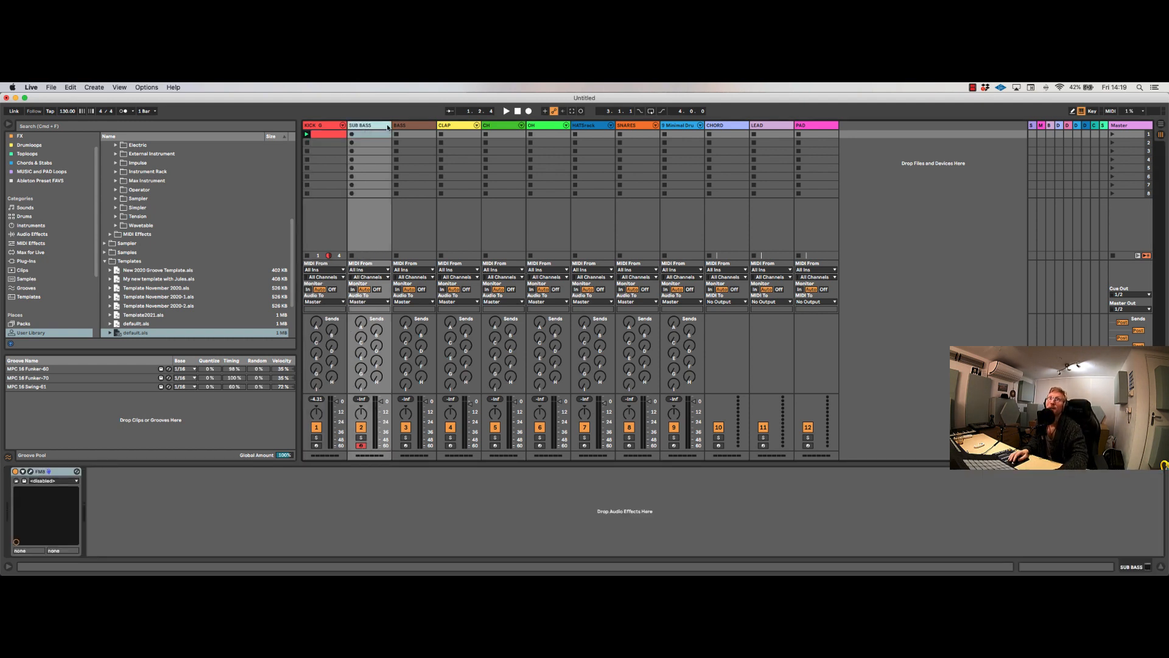
click(399, 128)
click(376, 126)
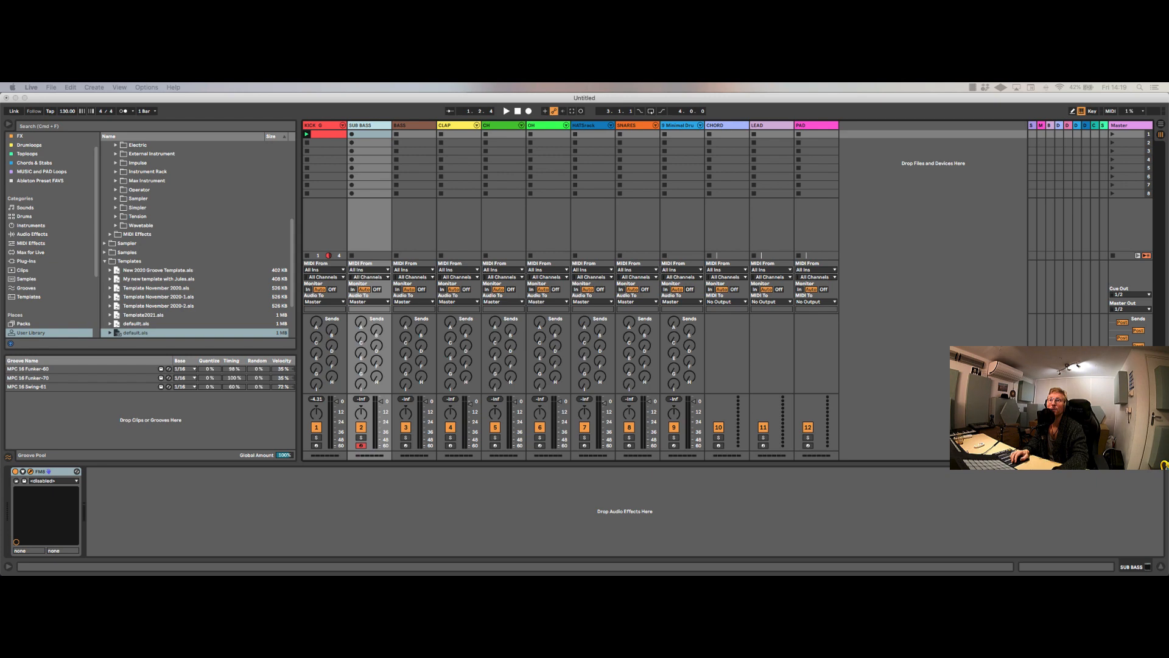
drag(457, 572, 409, 211)
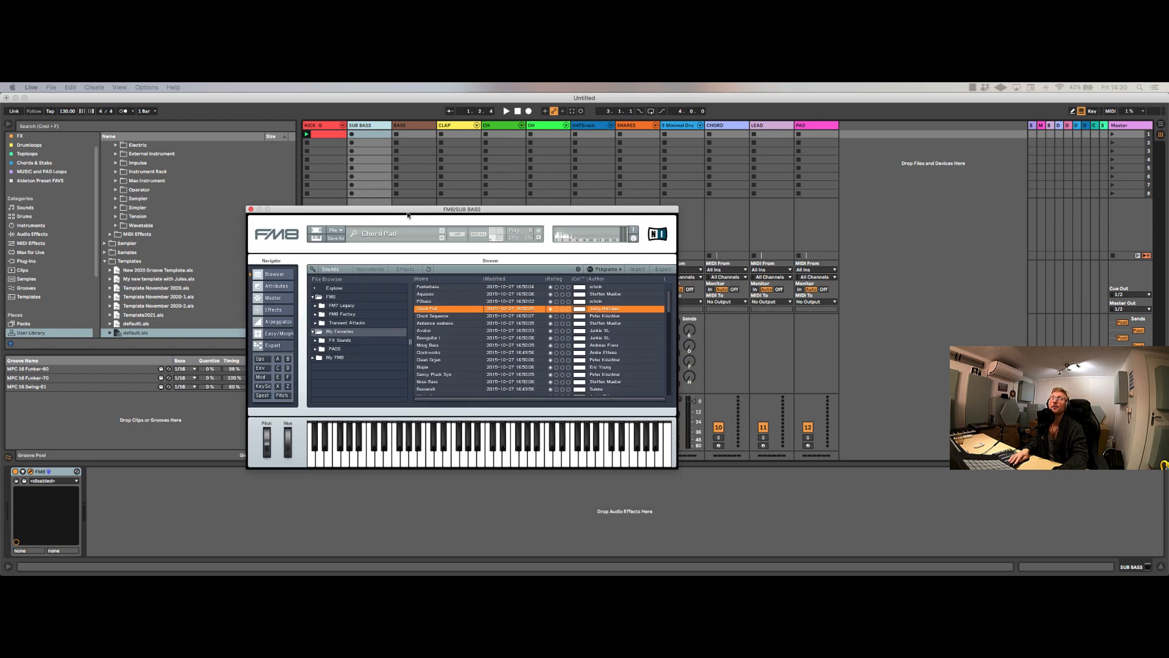
Step: Browse the FM7 Legacy presets in FM8, check a preset's favorites option, and list the sounds in My Favorites
click(353, 306)
scroll(457, 352, down, 10)
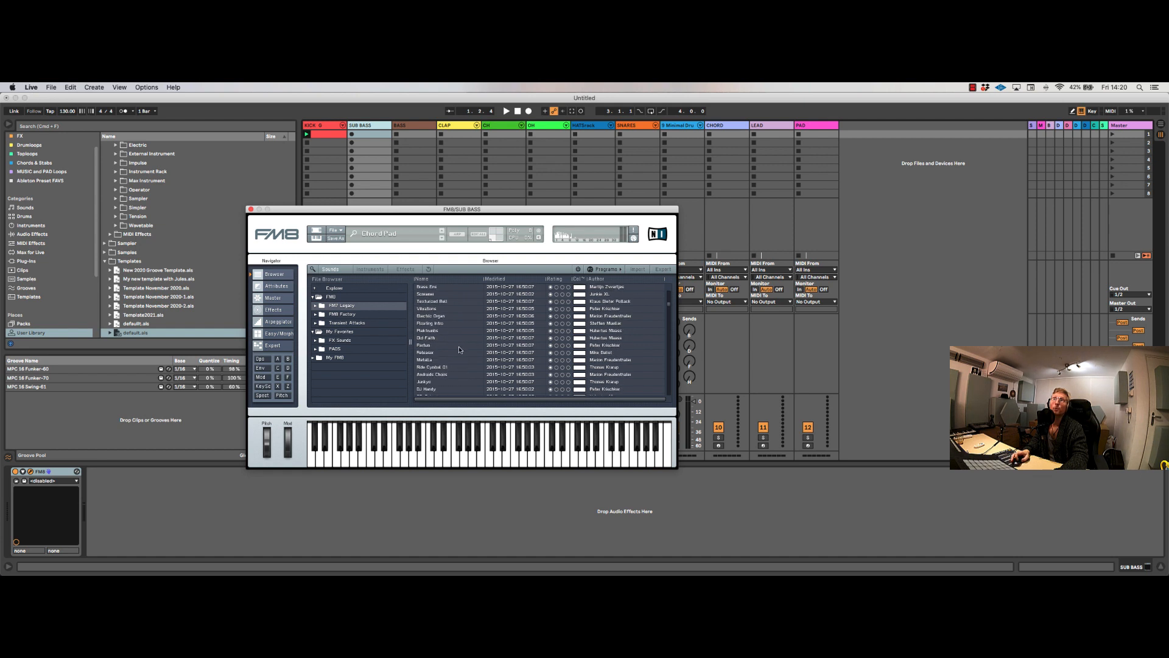
scroll(458, 352, down, 3)
right_click(457, 338)
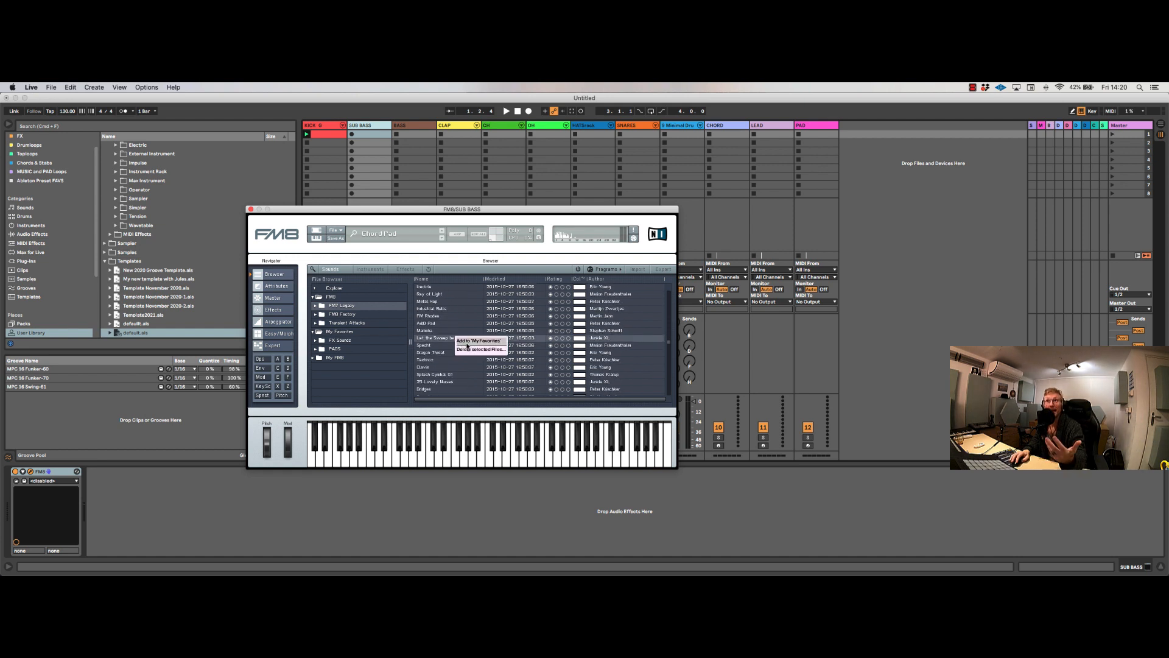
click(466, 309)
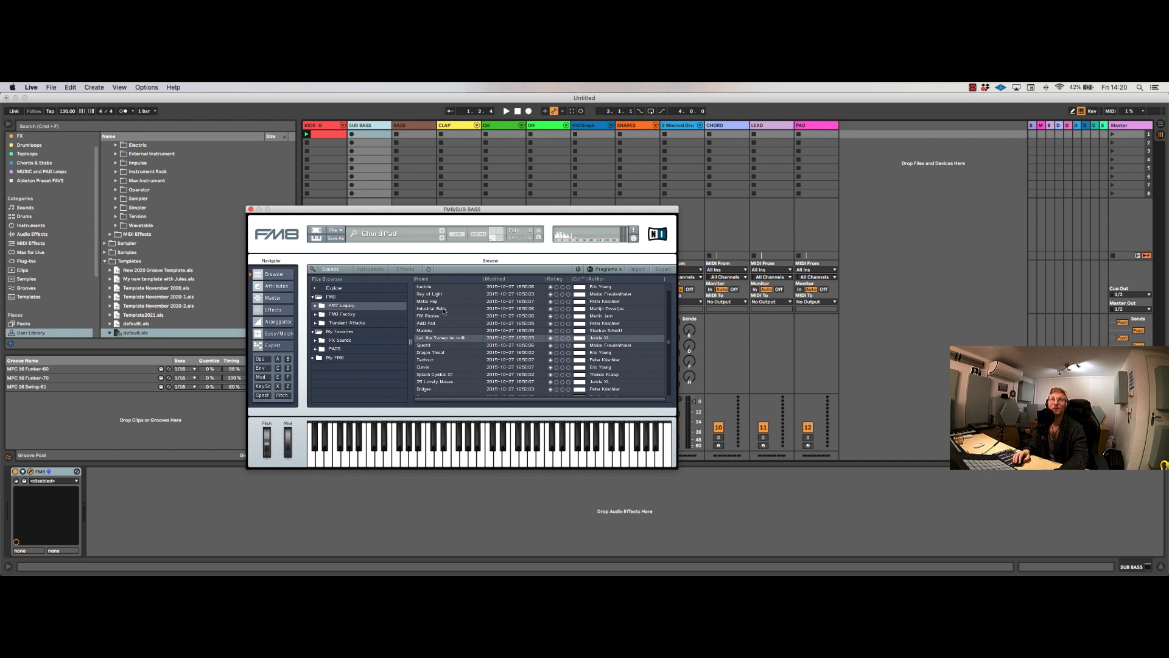
click(344, 346)
click(344, 332)
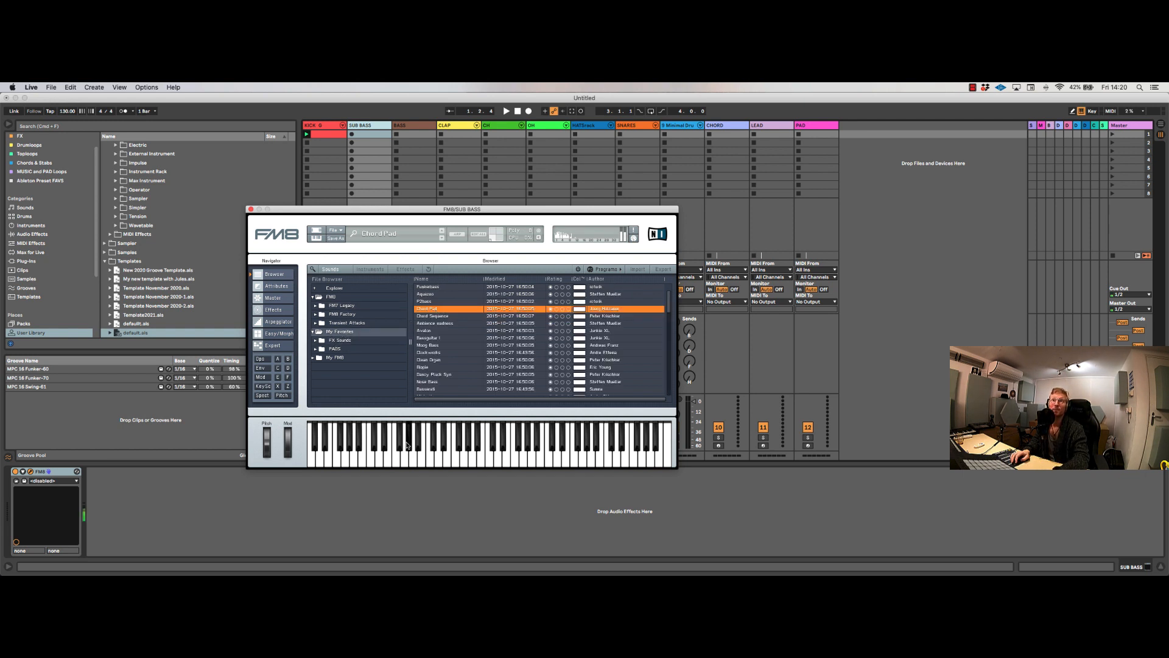
Step: Load the Moog Bass preset in FM8, audition it with several notes, and close the instrument window
click(370, 449)
click(430, 345)
click(410, 446)
click(380, 459)
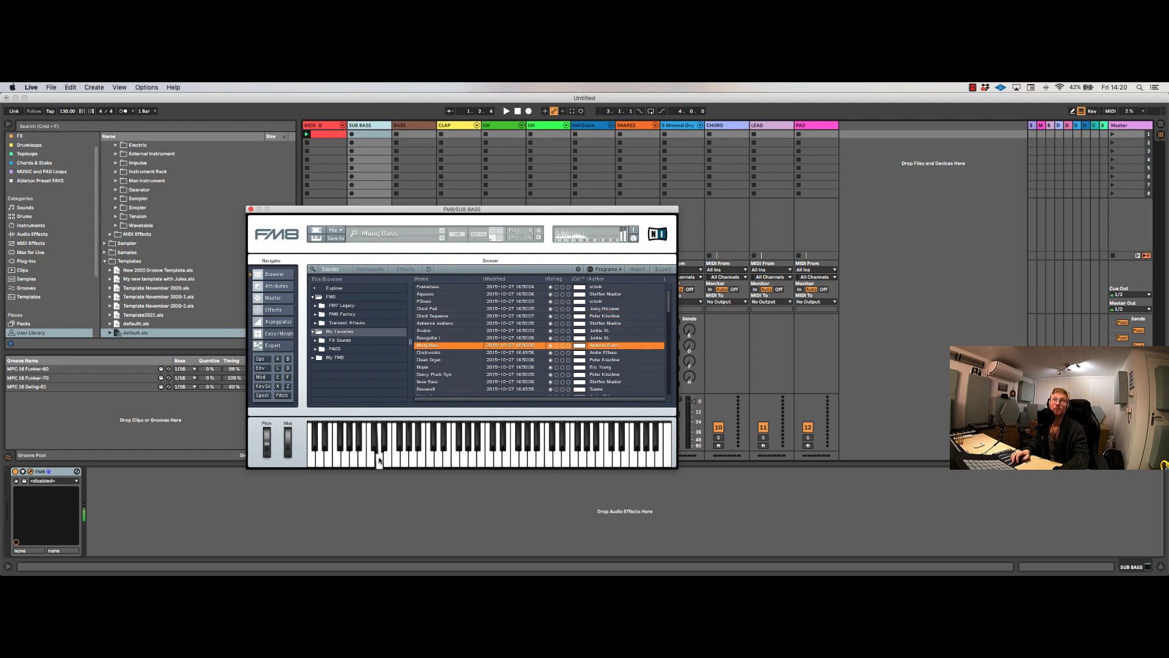
click(474, 463)
click(458, 460)
click(430, 452)
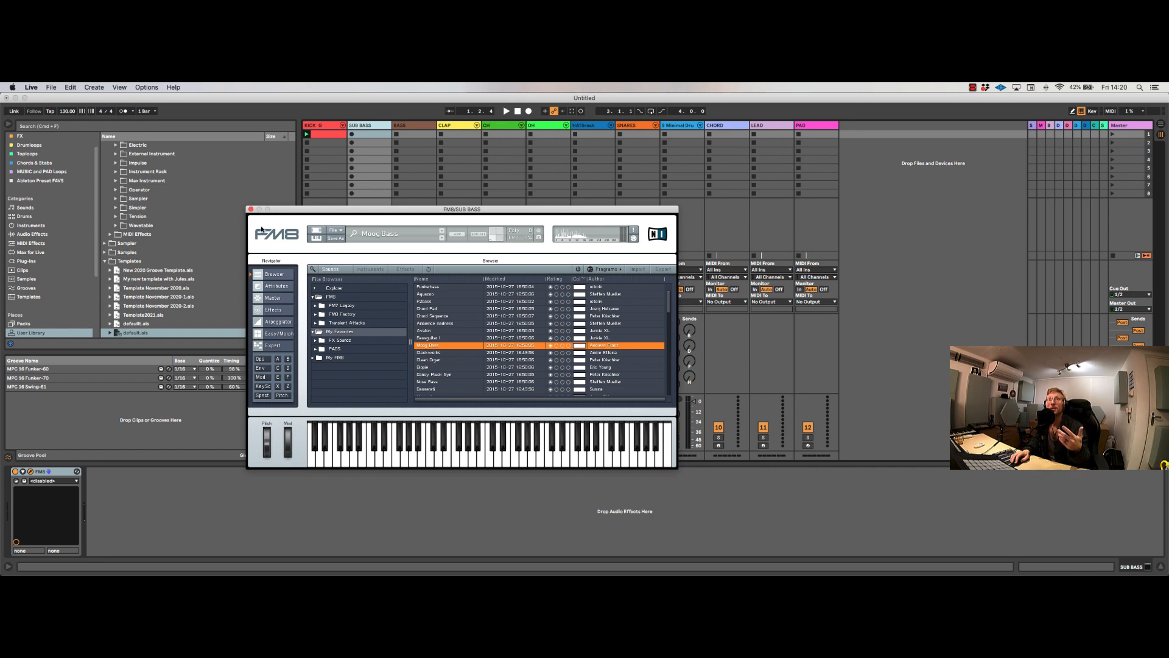
click(250, 209)
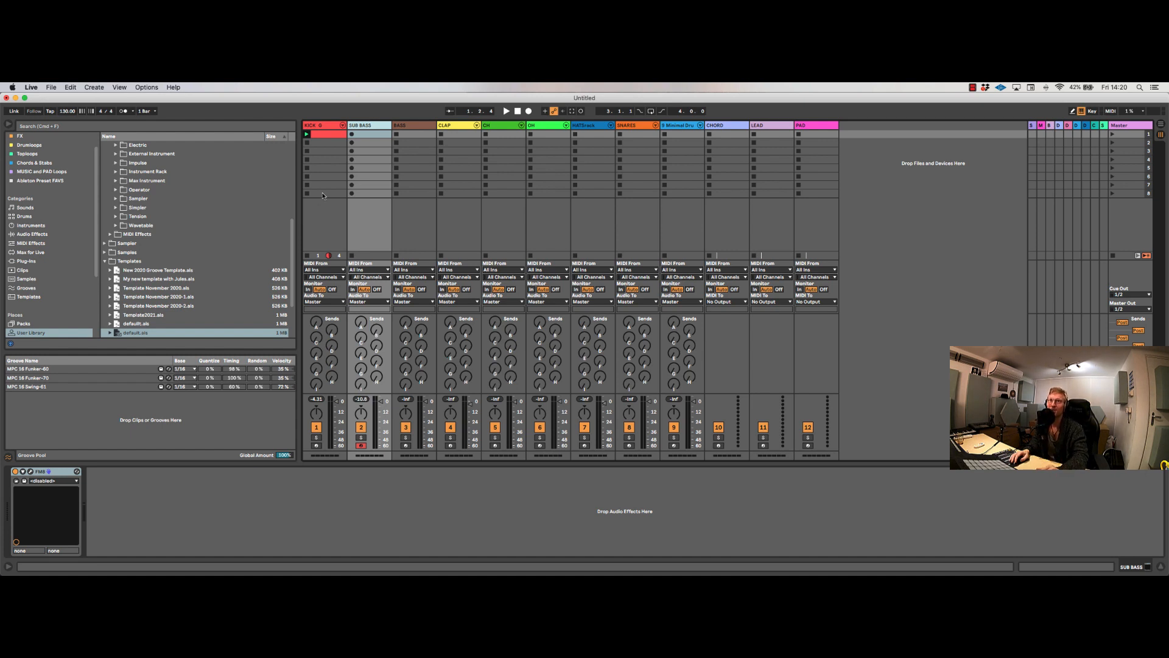
Step: Show the BASS track's Operator and look through the user library's Operator preset folders
click(417, 127)
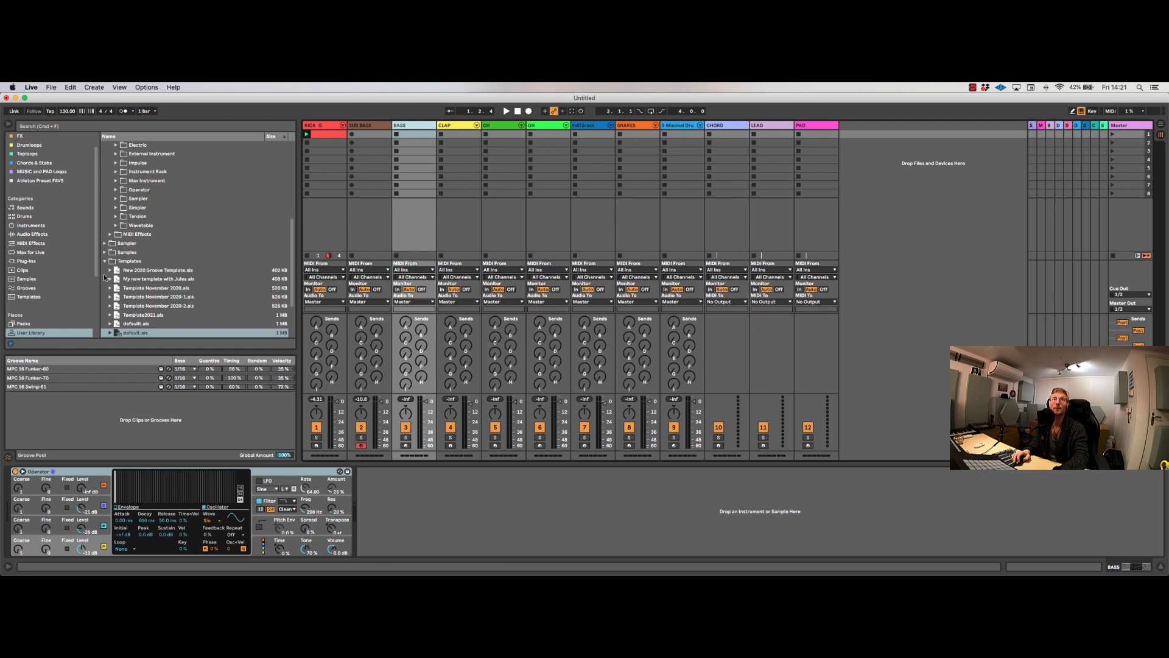
scroll(107, 267, up, 5)
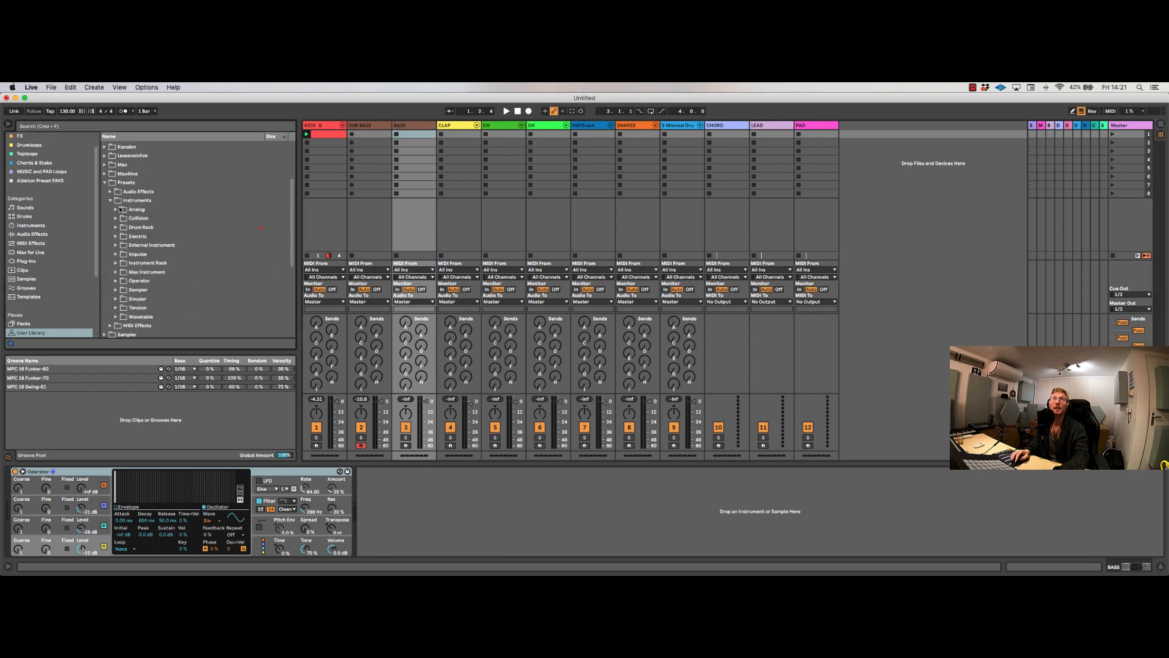
click(116, 280)
click(121, 265)
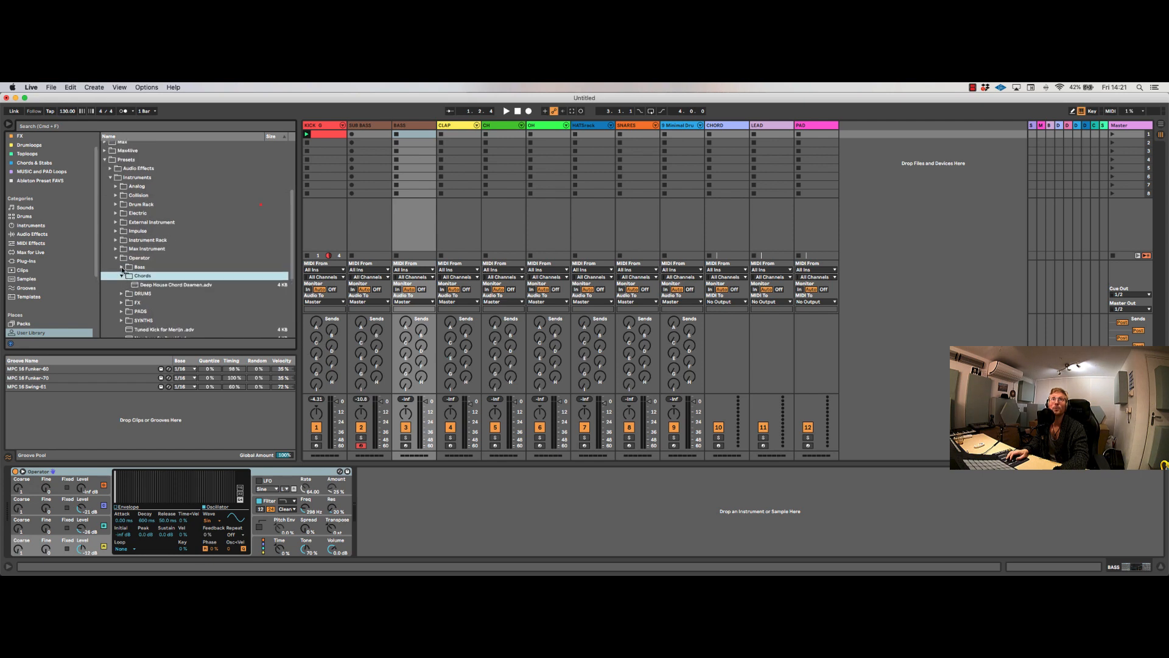
click(122, 267)
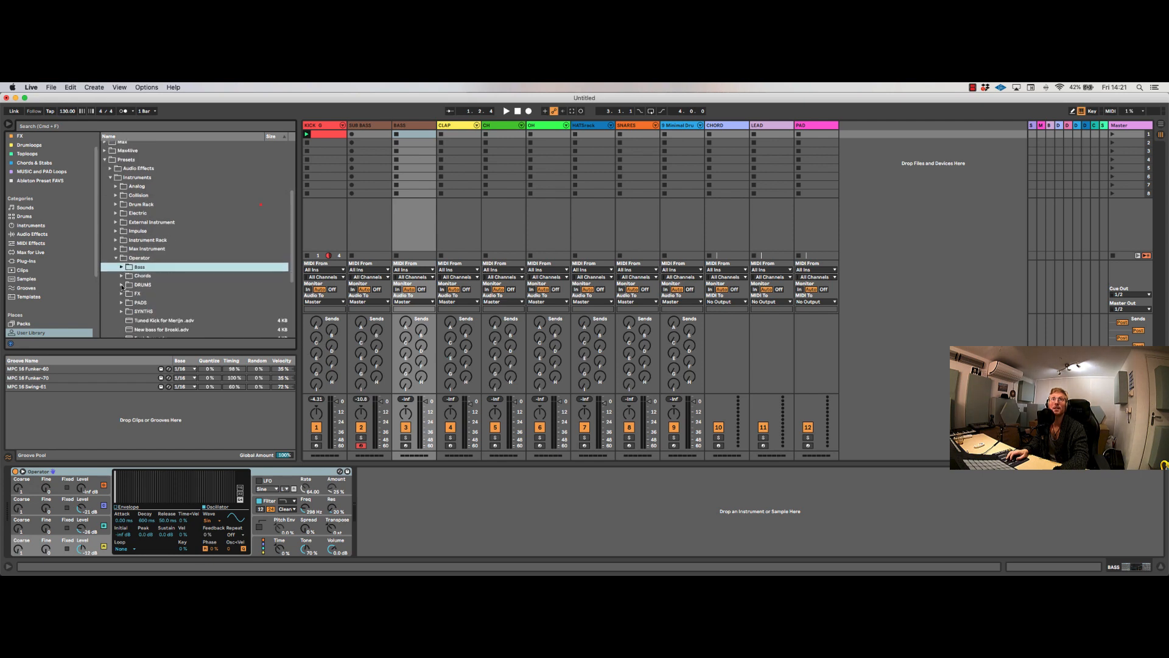
click(121, 294)
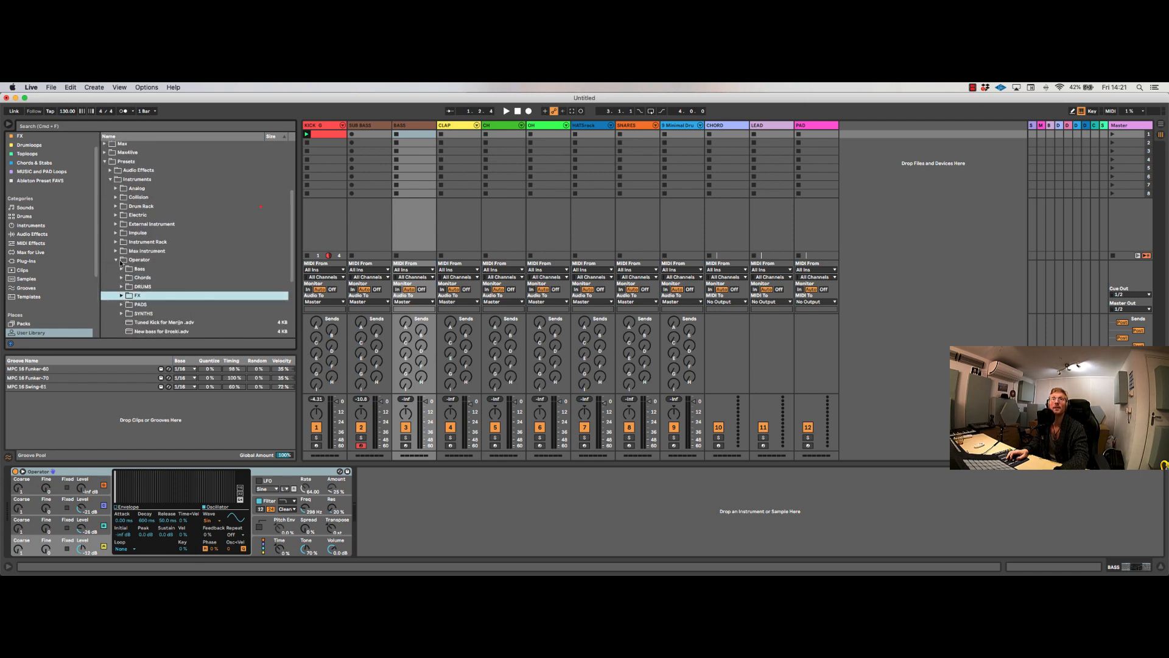
scroll(116, 253, down, 2)
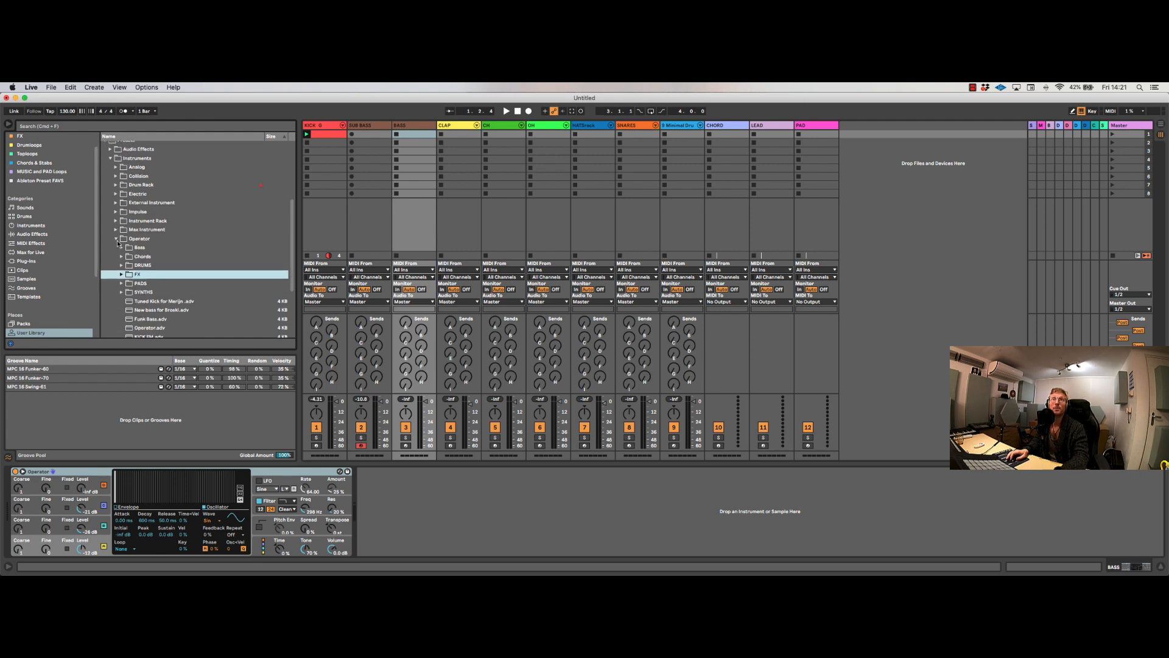
click(117, 240)
Step: Load Oldscool Stab from the CHORDS folder of the Instrument Rack presets onto a new track and audition it
click(115, 226)
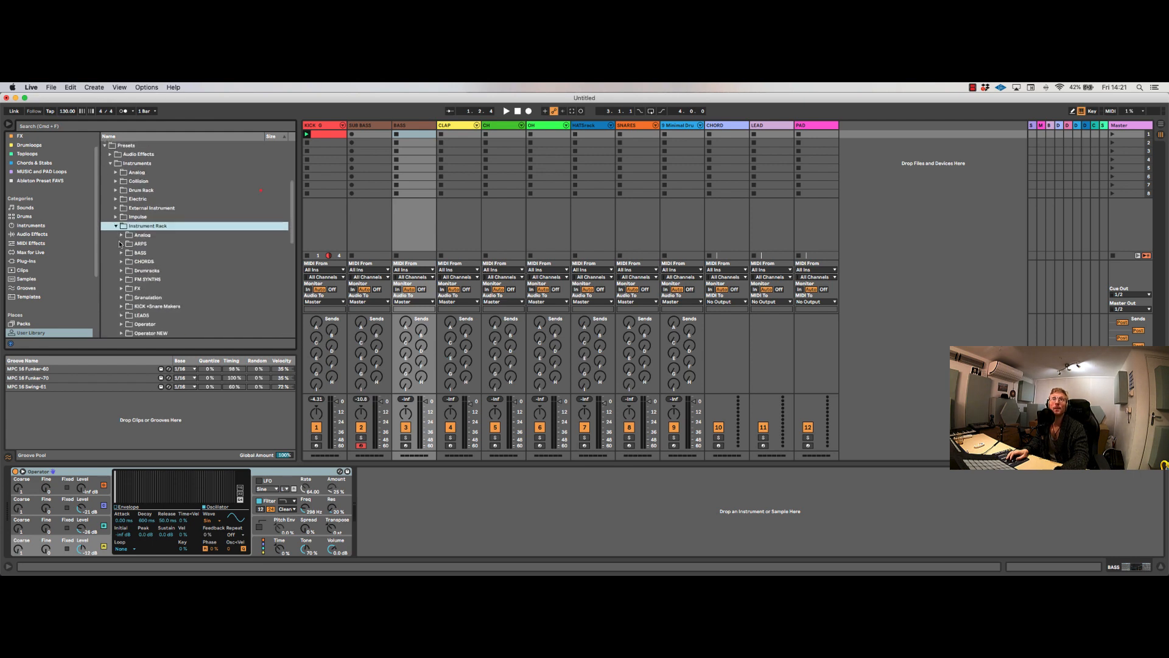
click(122, 254)
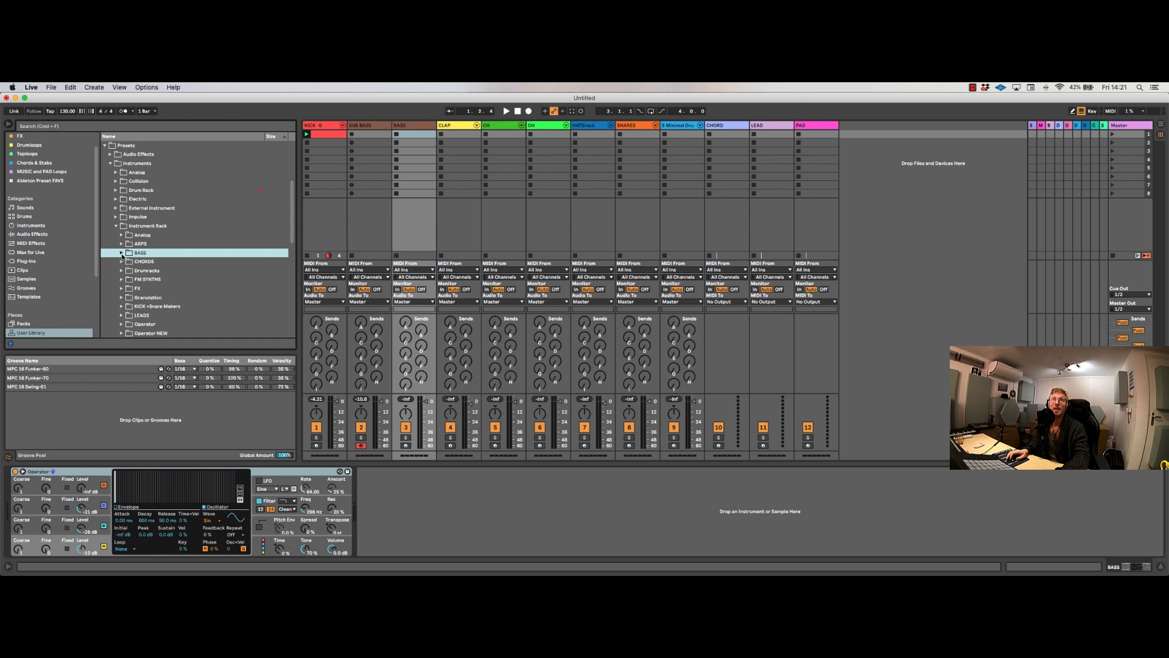
click(122, 253)
click(122, 262)
scroll(163, 297, down, 3)
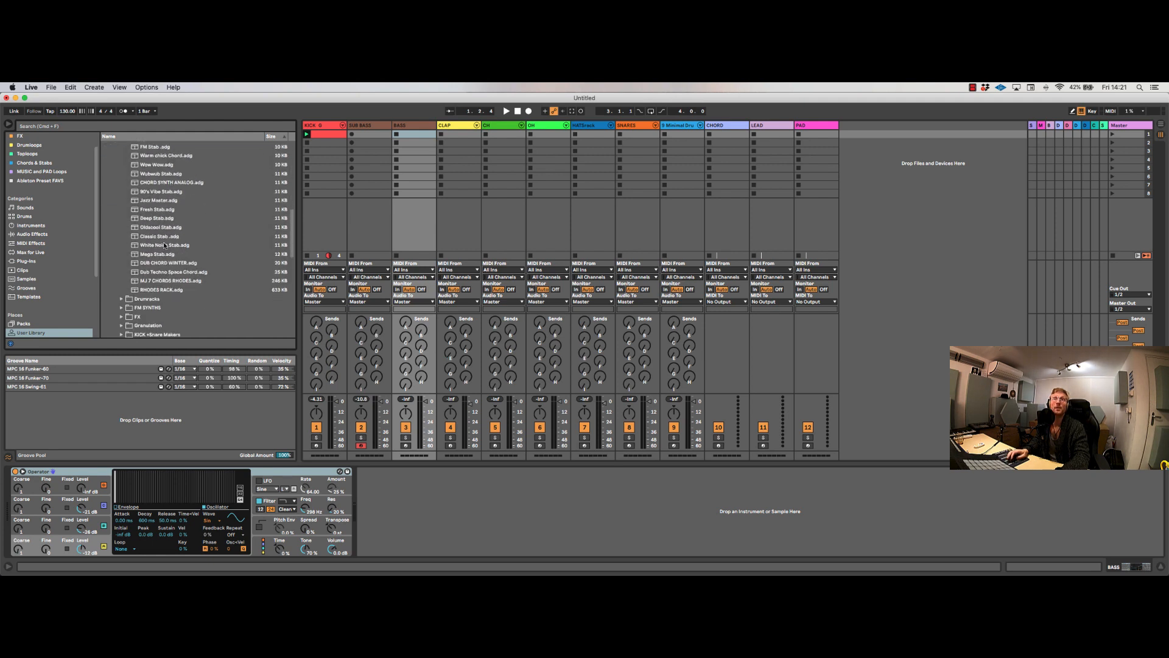
drag(163, 228, 881, 232)
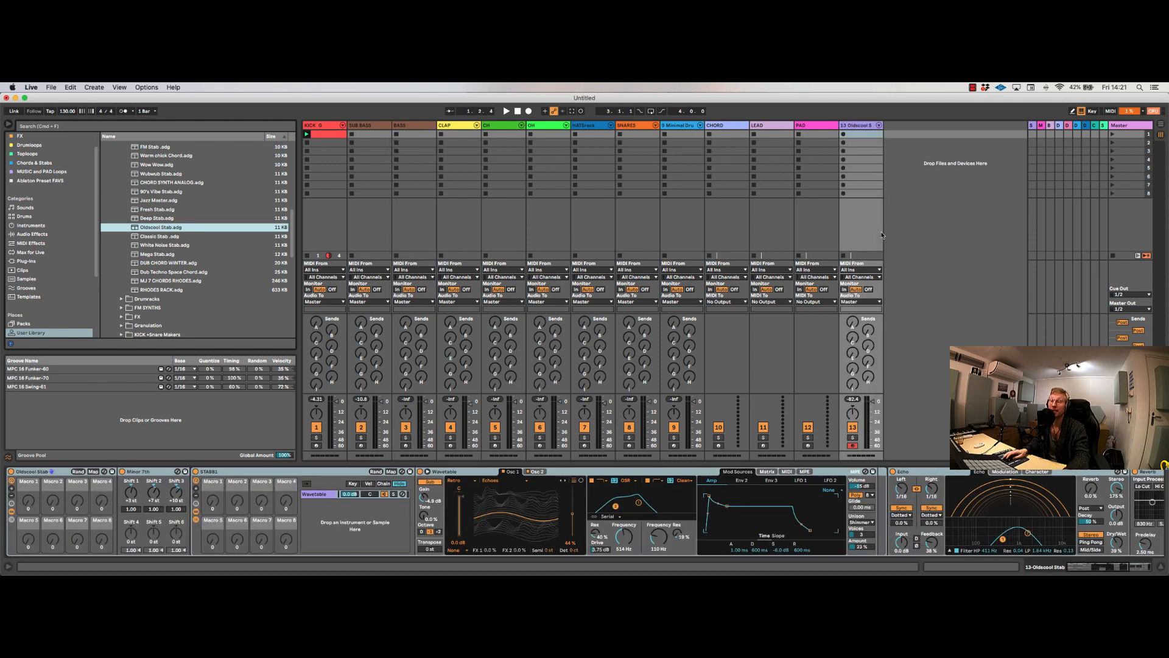
key(a)
key(z)
key(a)
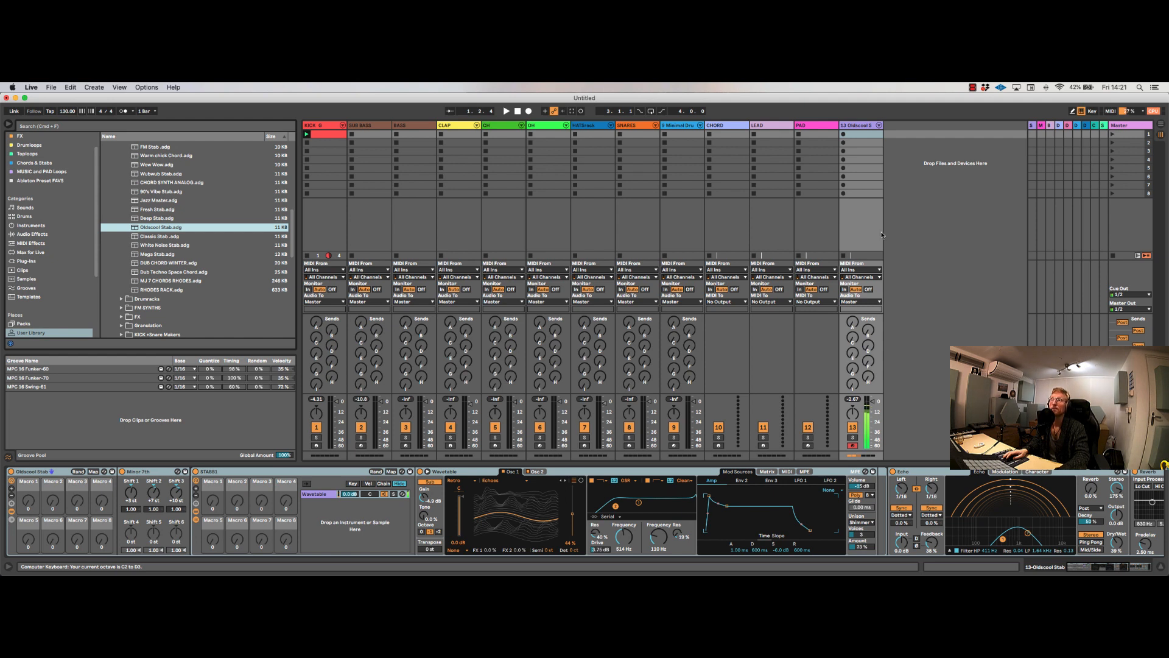
Step: Replace the new track's rack with 90's Vibe Stab, audition it, and swap it for FM Stab
double_click(154, 192)
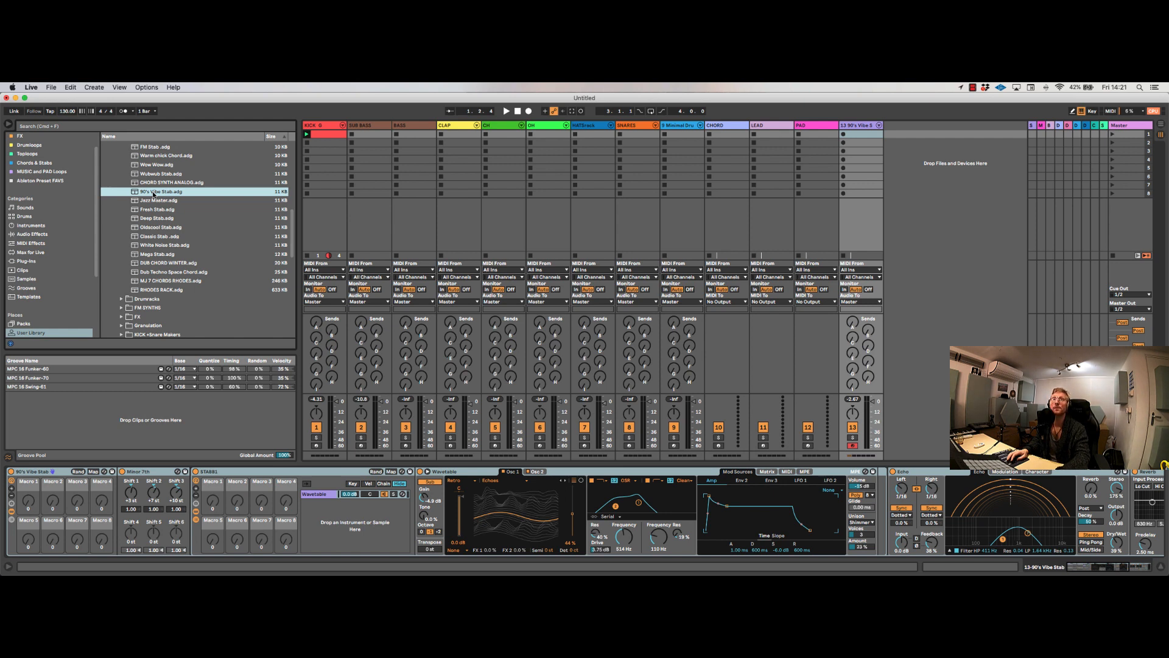
key(a)
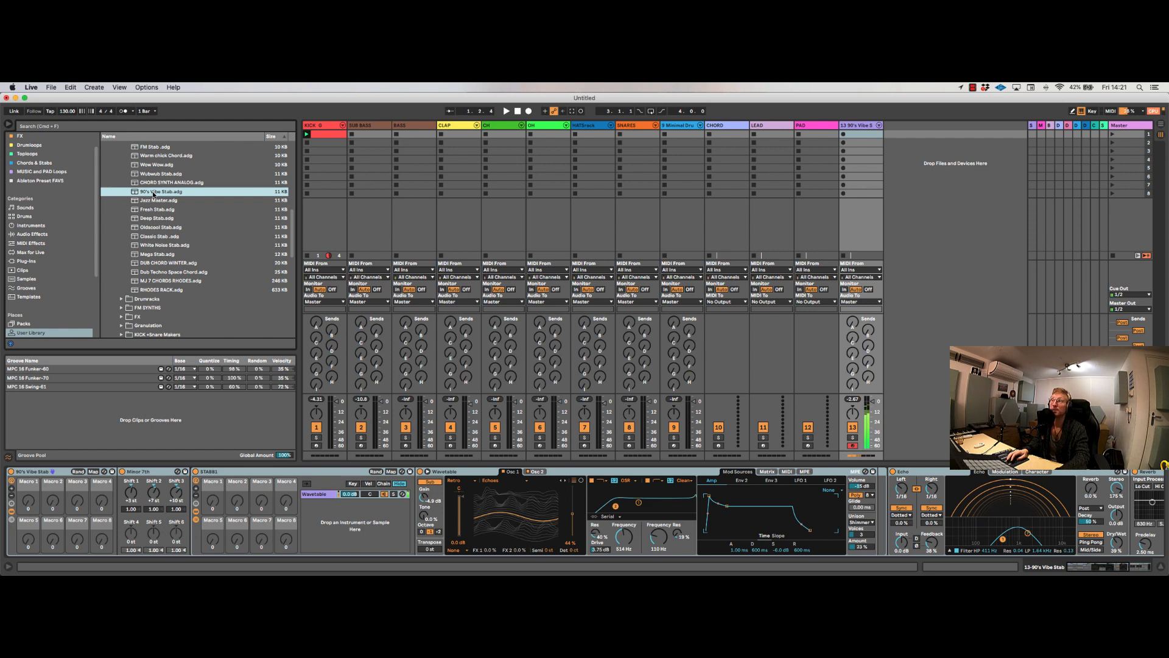
click(146, 147)
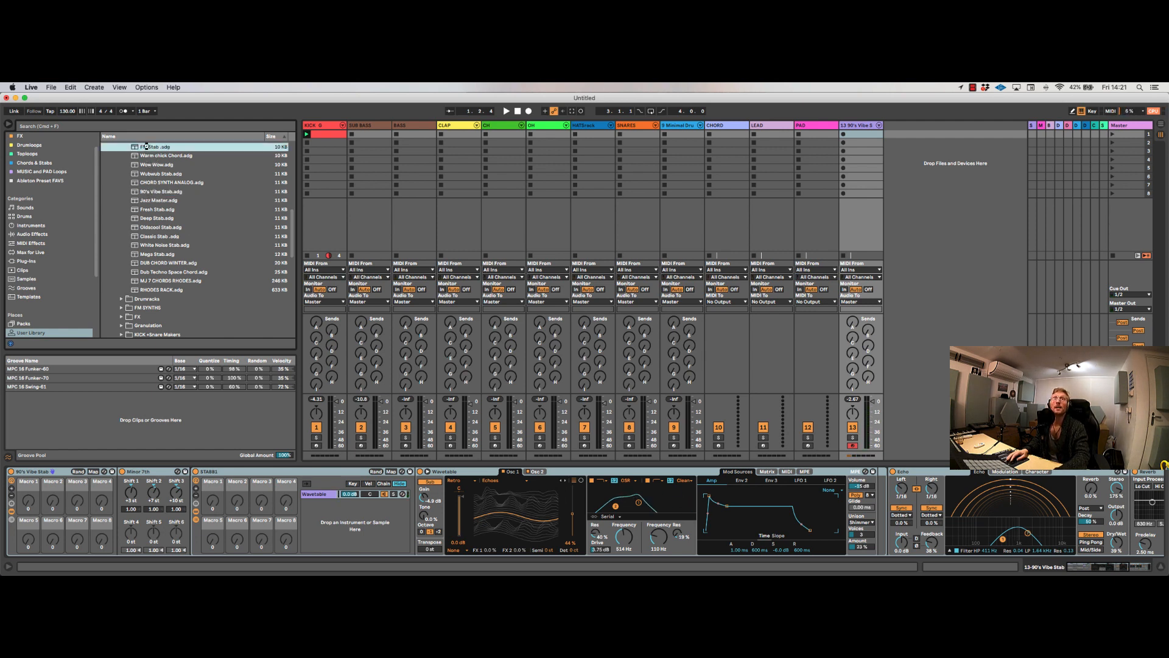
double_click(146, 147)
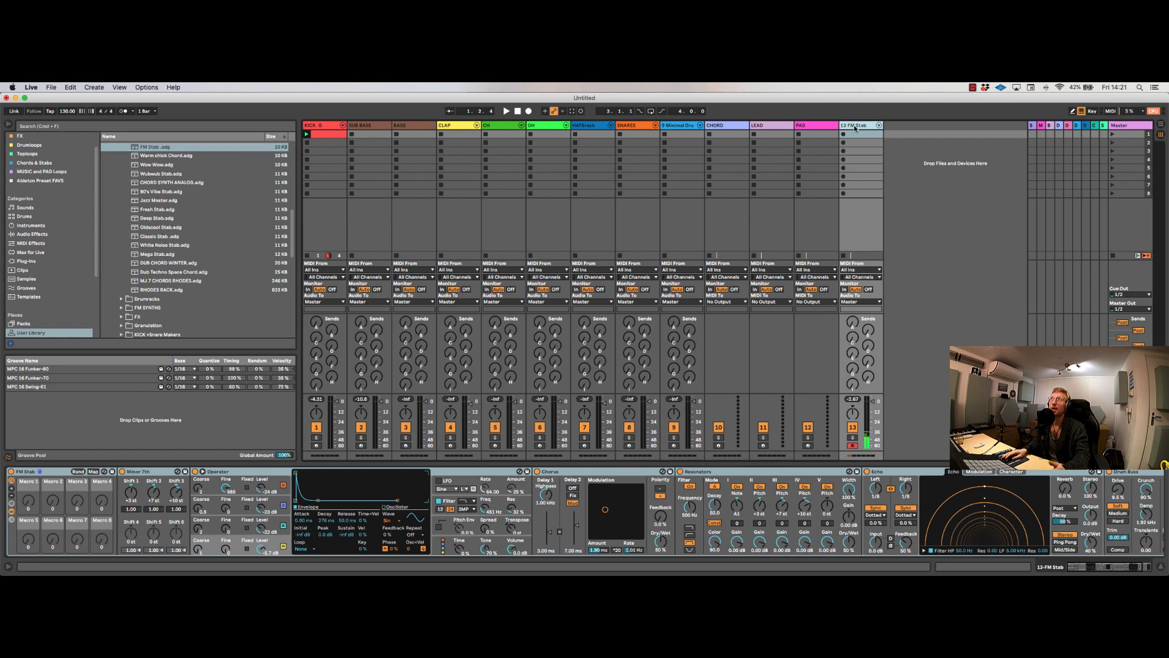
Step: Delete the FM Stab track and collapse the CHORDS and Instrument Rack preset folders
key(Delete)
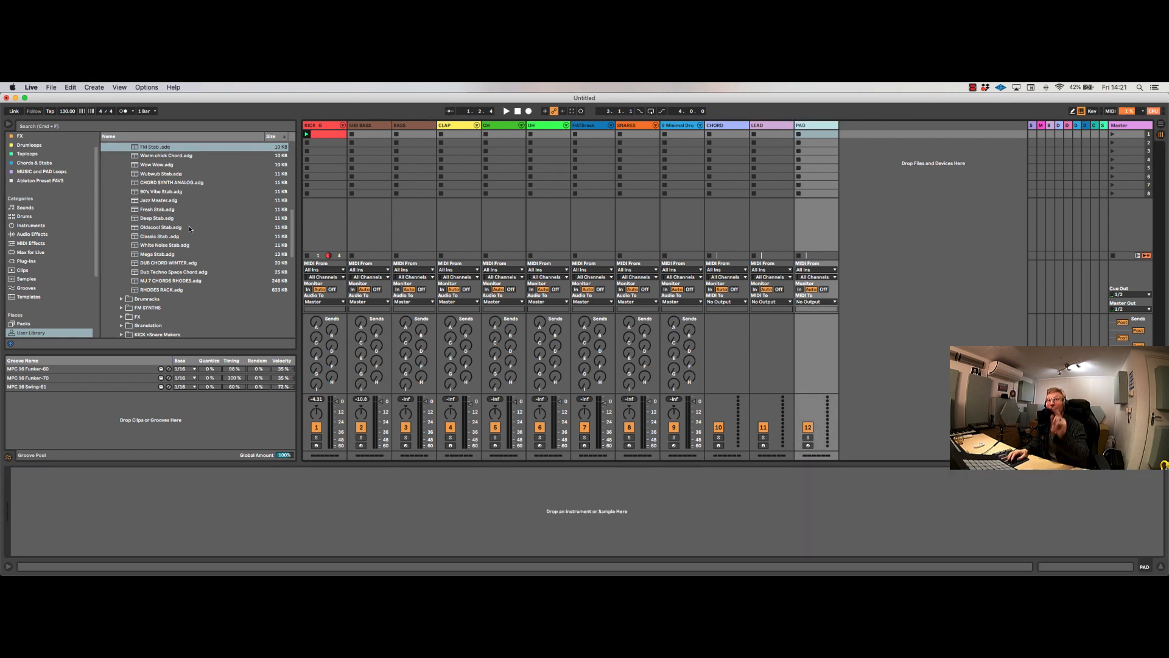
scroll(171, 242, up, 5)
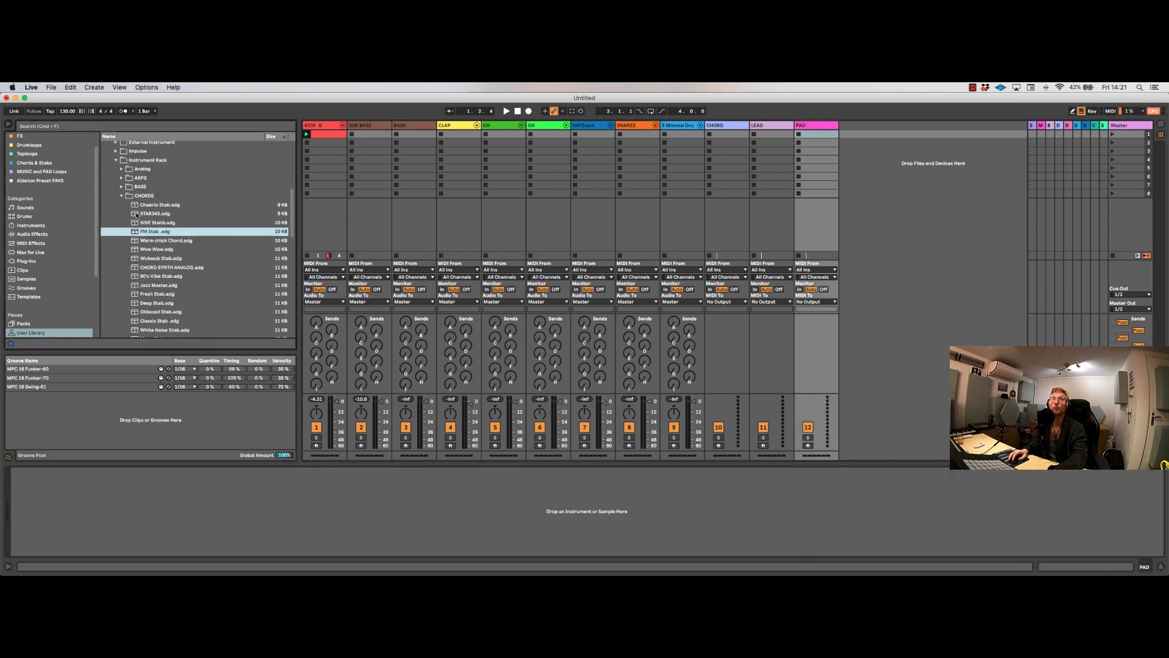
click(122, 195)
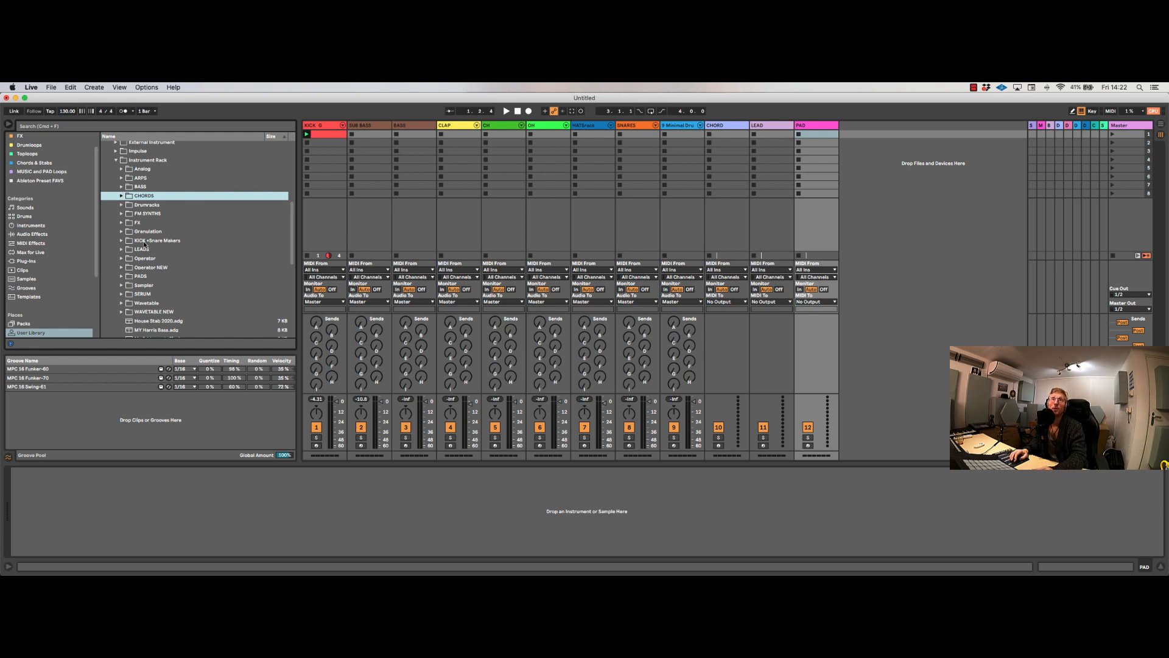
click(117, 161)
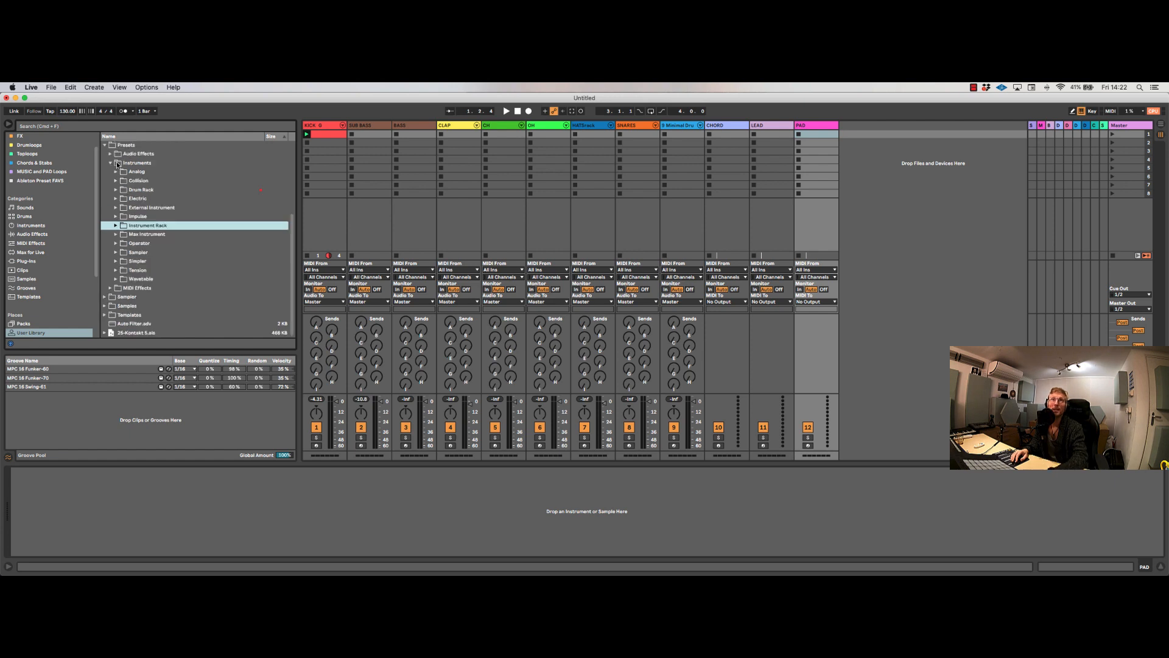
Step: Show the CLAP, CH and OH device chains, including the controls and sample waveform of the open hi-hat
click(464, 126)
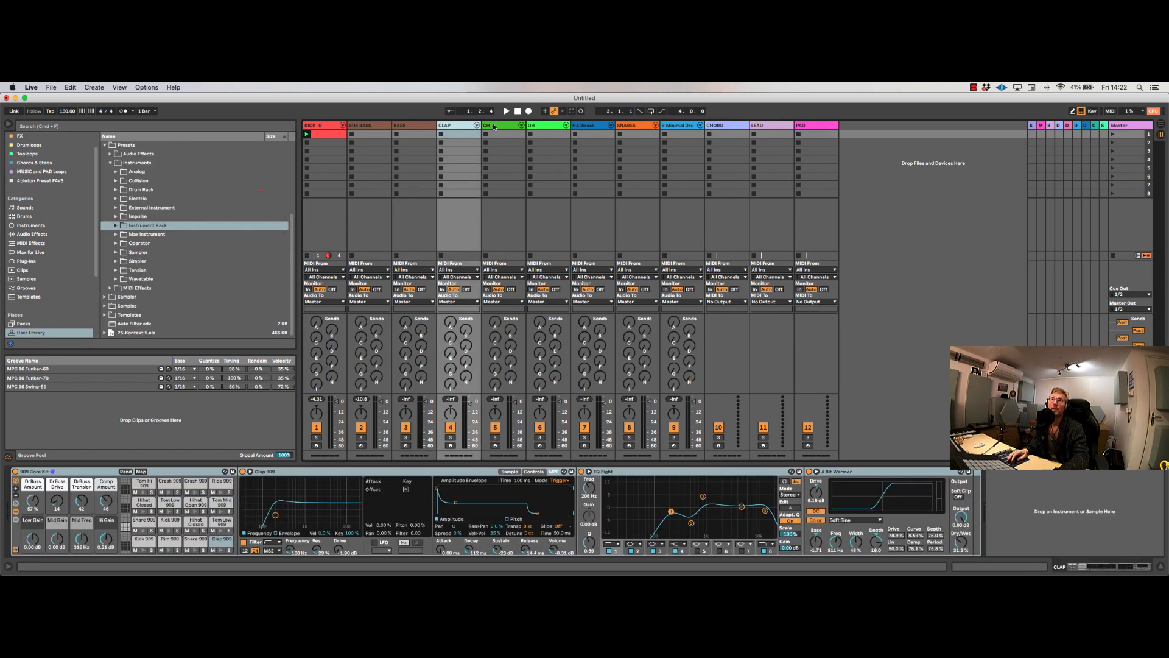
click(498, 125)
click(539, 126)
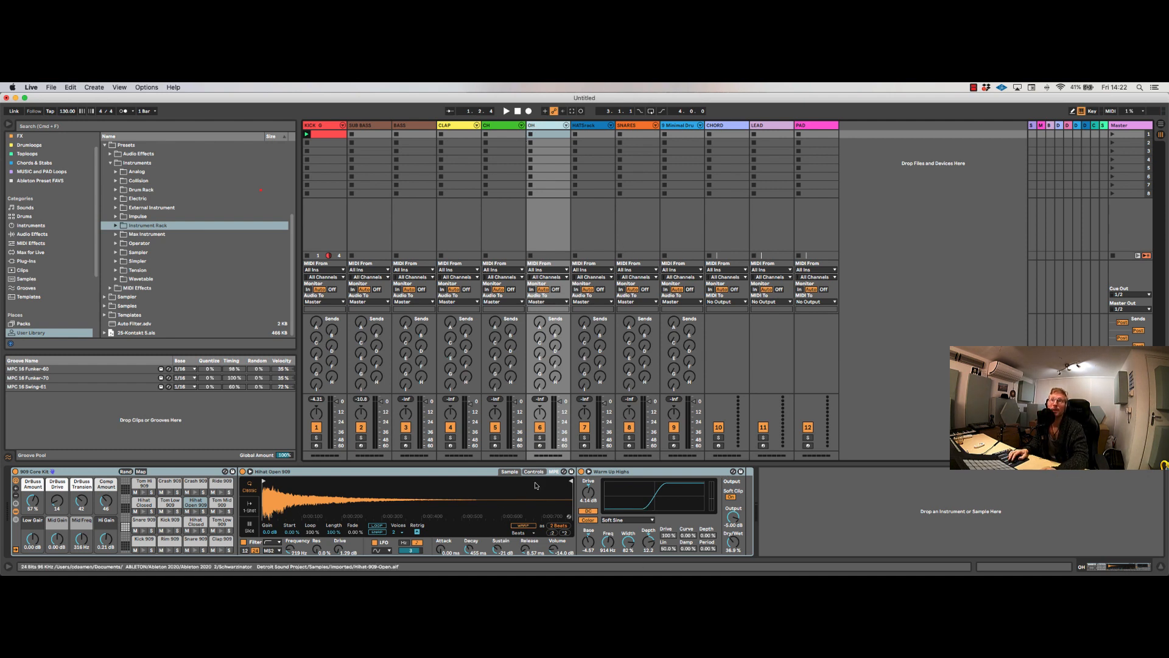
click(533, 471)
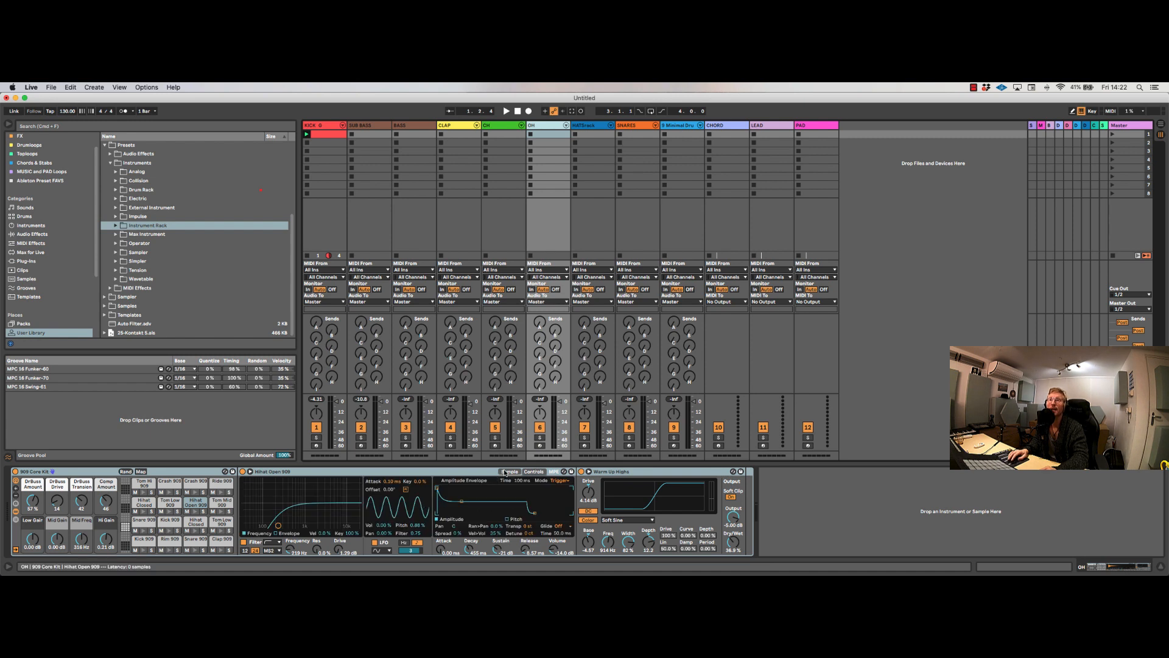
click(504, 472)
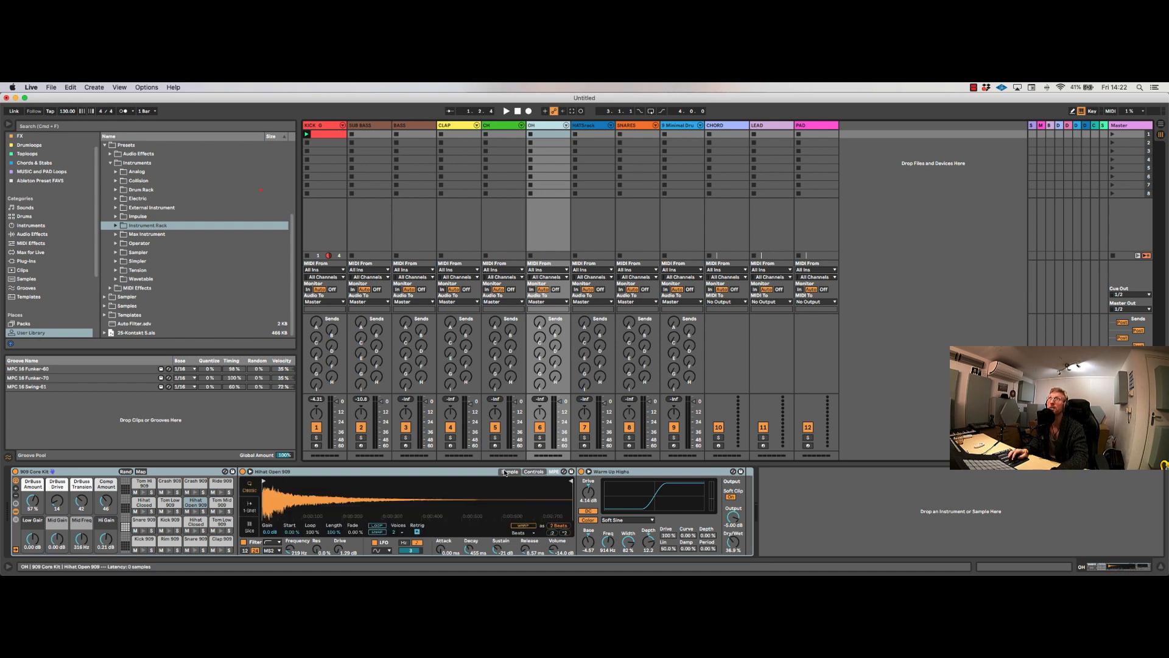
Step: Show the HATSrack track's drum rack, play the set briefly and audition several hat pads
click(606, 137)
key(space)
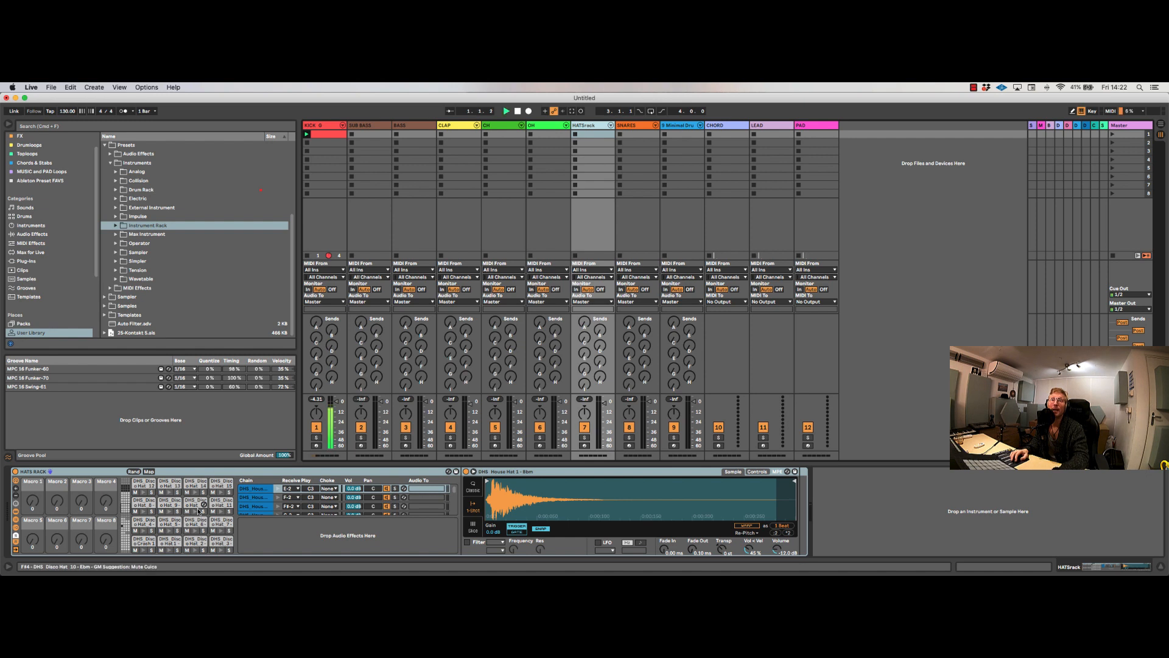
key(space)
click(170, 512)
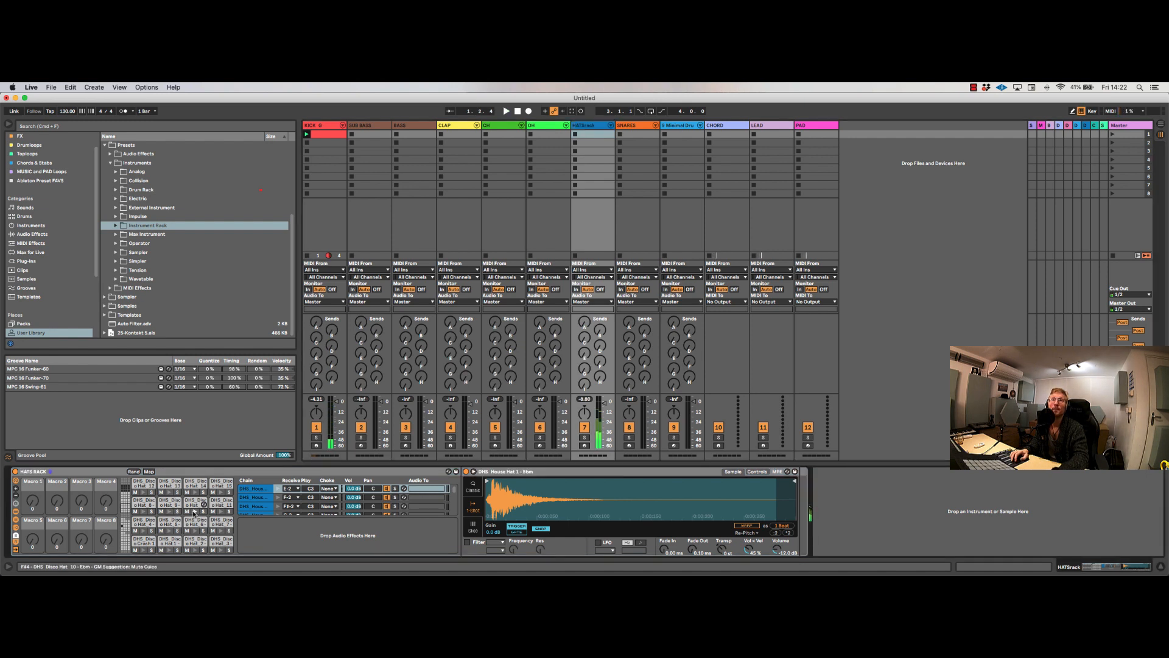
click(195, 531)
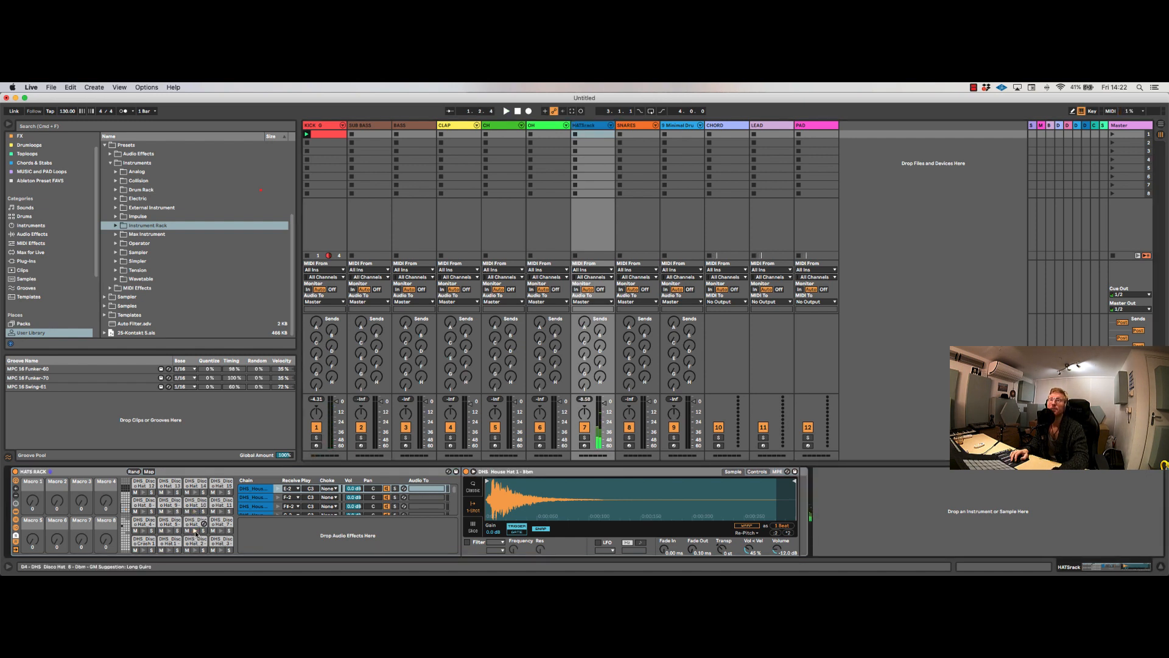
Step: Look through the DRUM RACKS folder of the user library's Drum Rack presets, and collapse the Drum Rack and Instruments folders
click(116, 190)
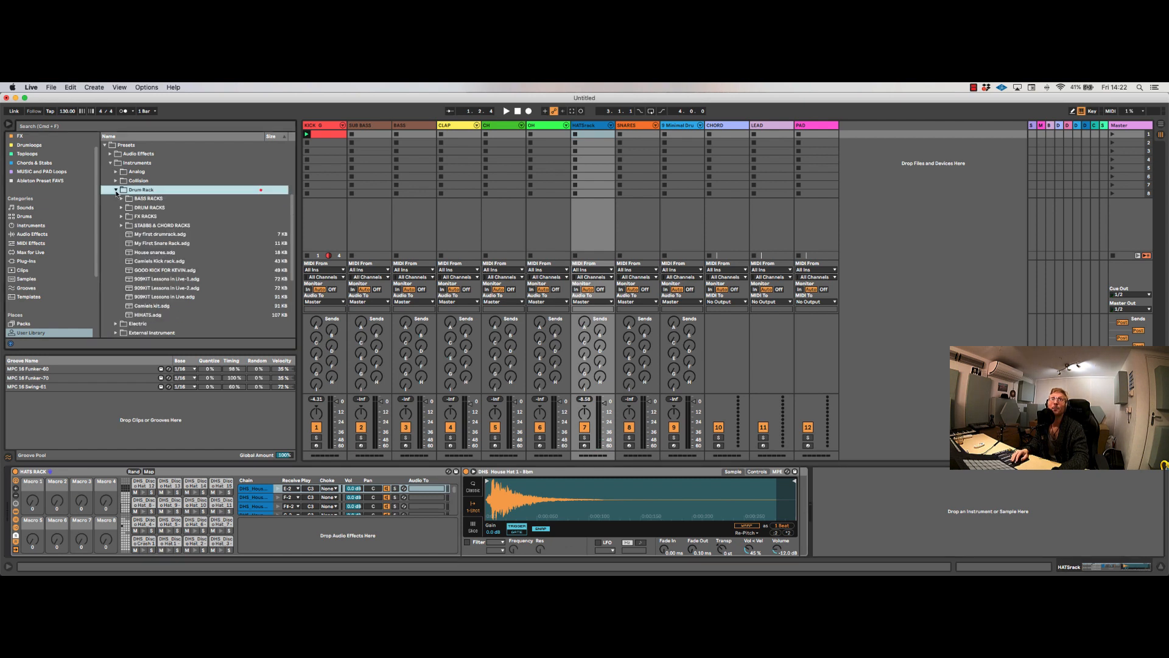
click(122, 209)
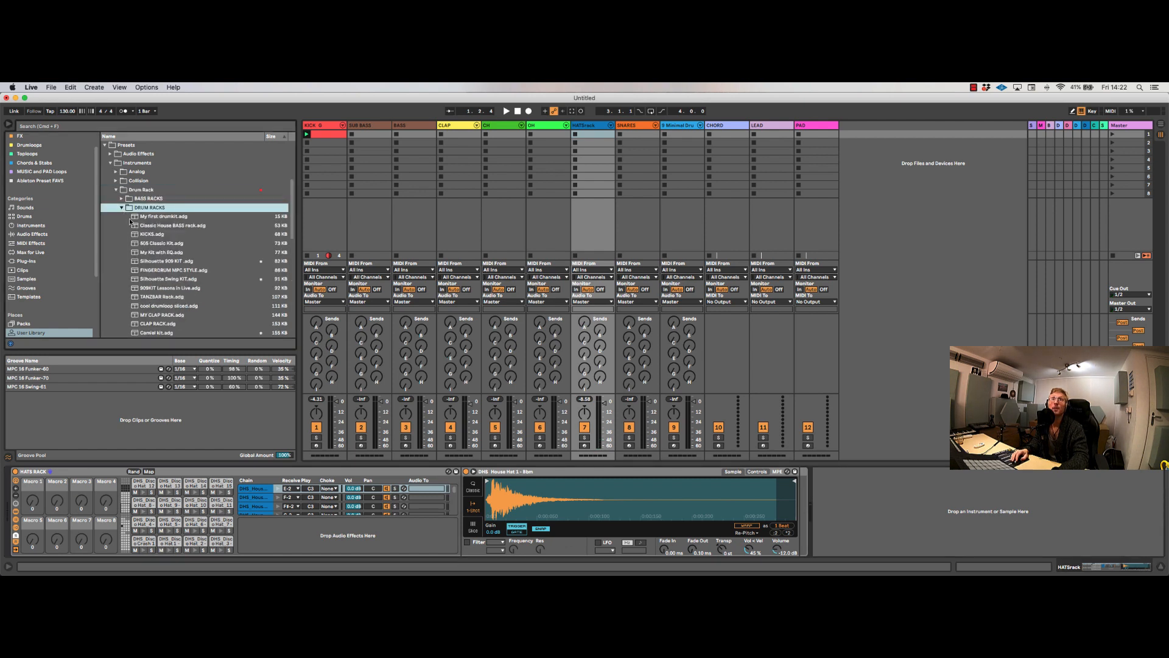
click(157, 297)
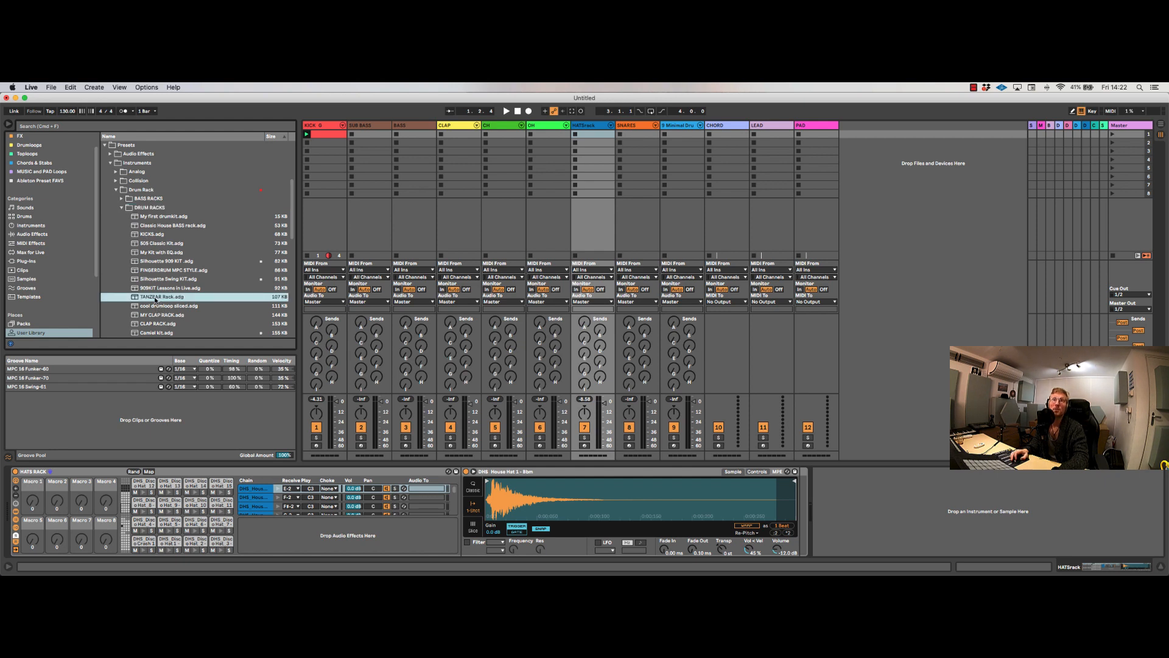
scroll(155, 300, down, 3)
scroll(155, 300, down, 2)
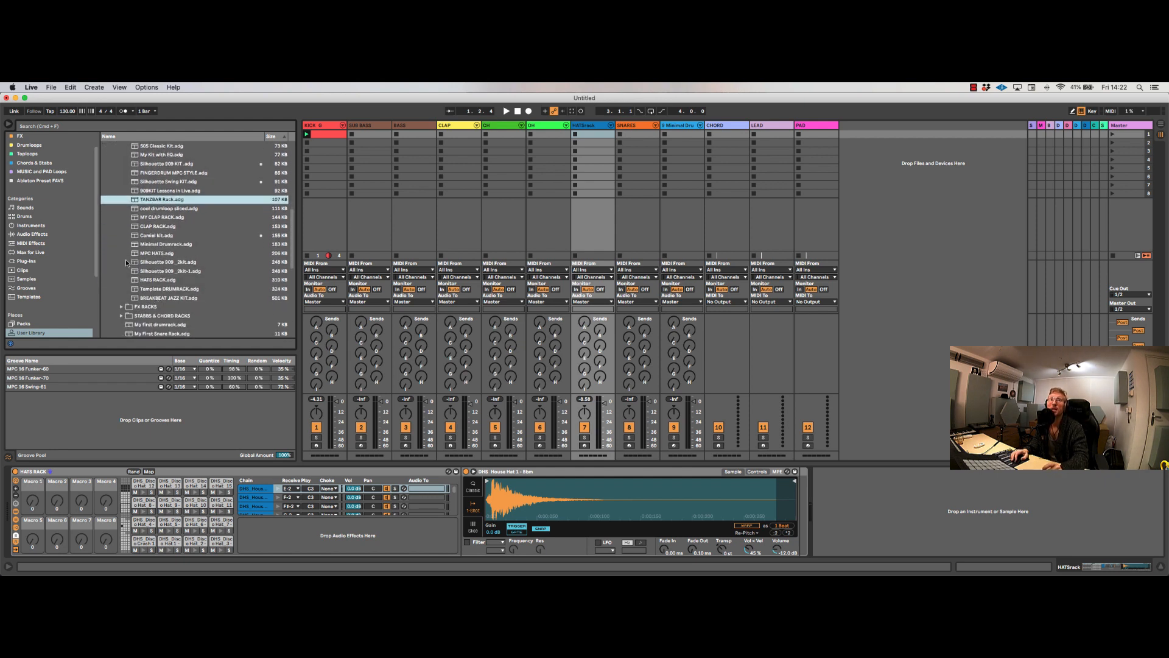
scroll(129, 259, up, 4)
click(121, 182)
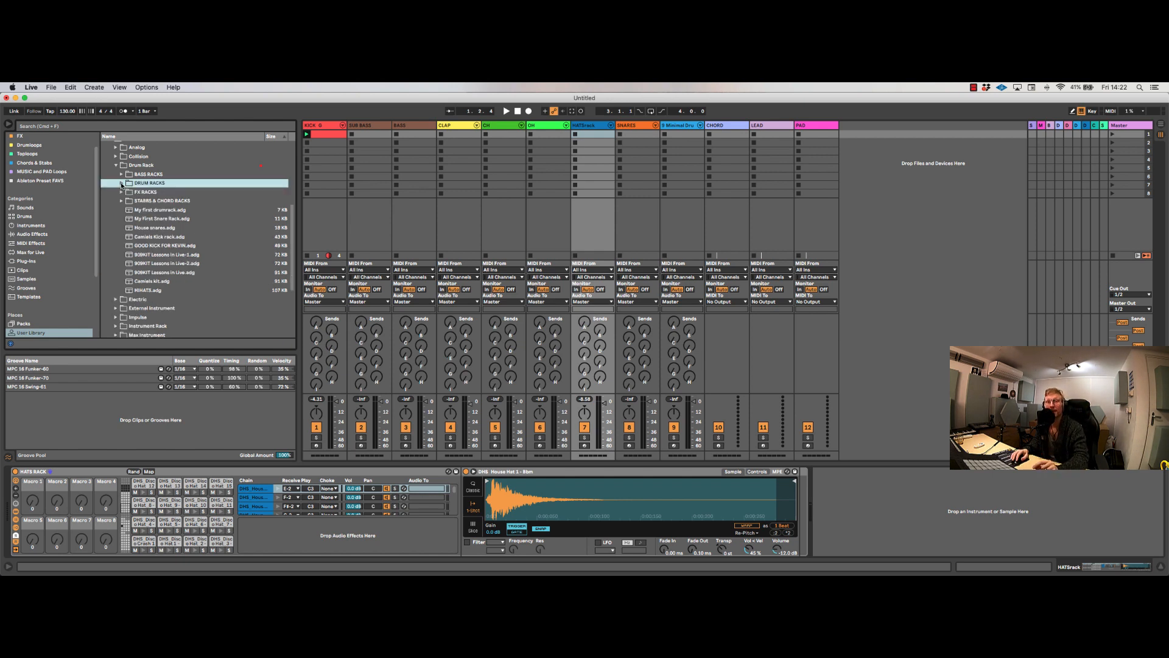
click(116, 166)
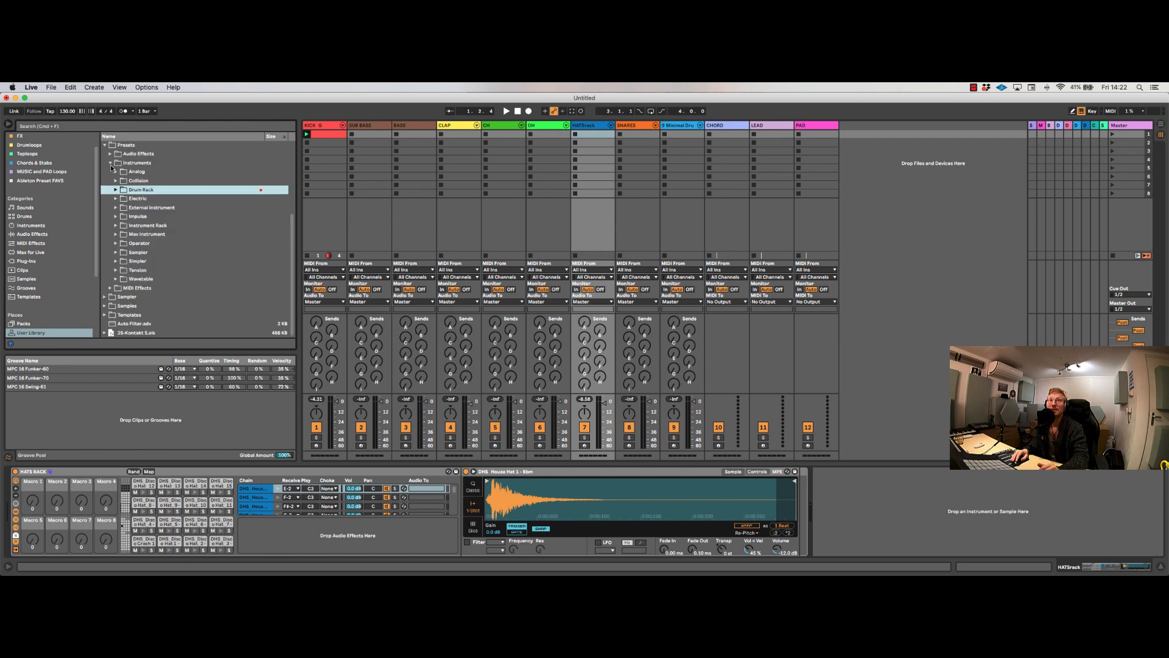
click(111, 164)
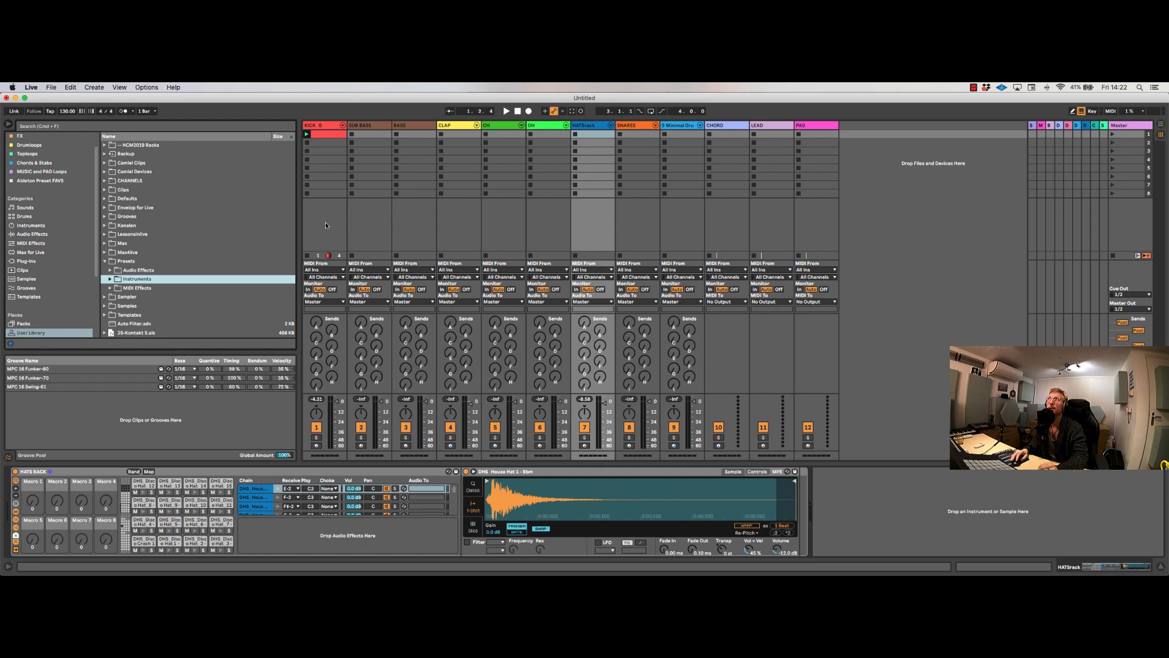
Step: Show the effects on the A-SMALL and SEND F return tracks, widening the returns to view their names and narrowing them again
click(1033, 125)
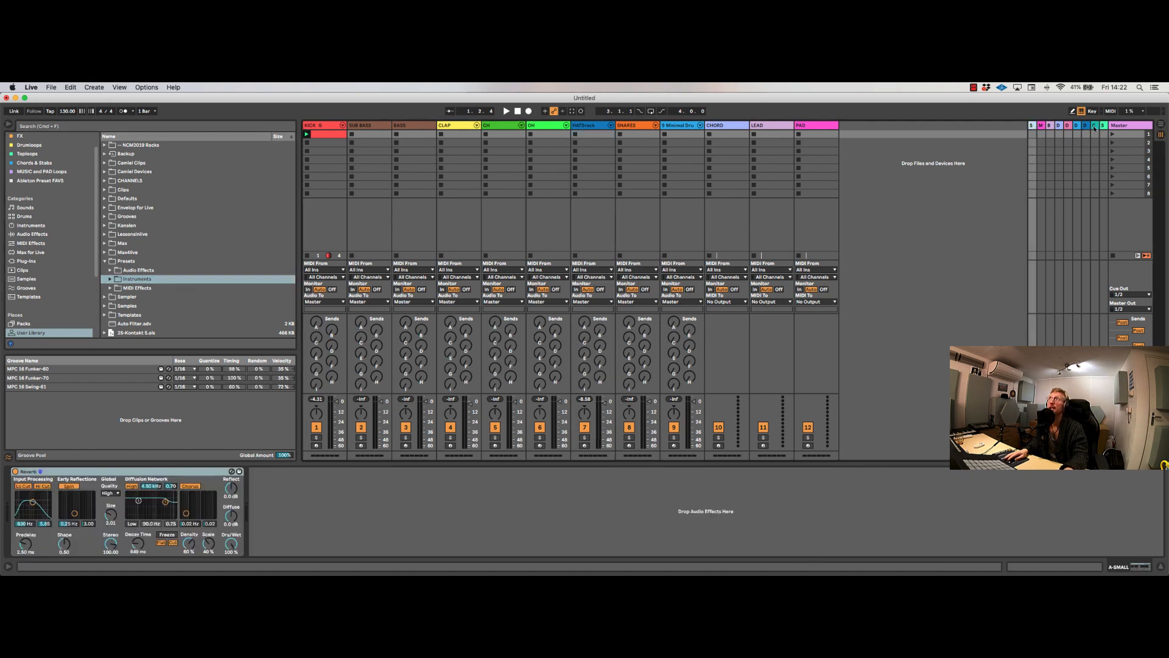
click(1100, 127)
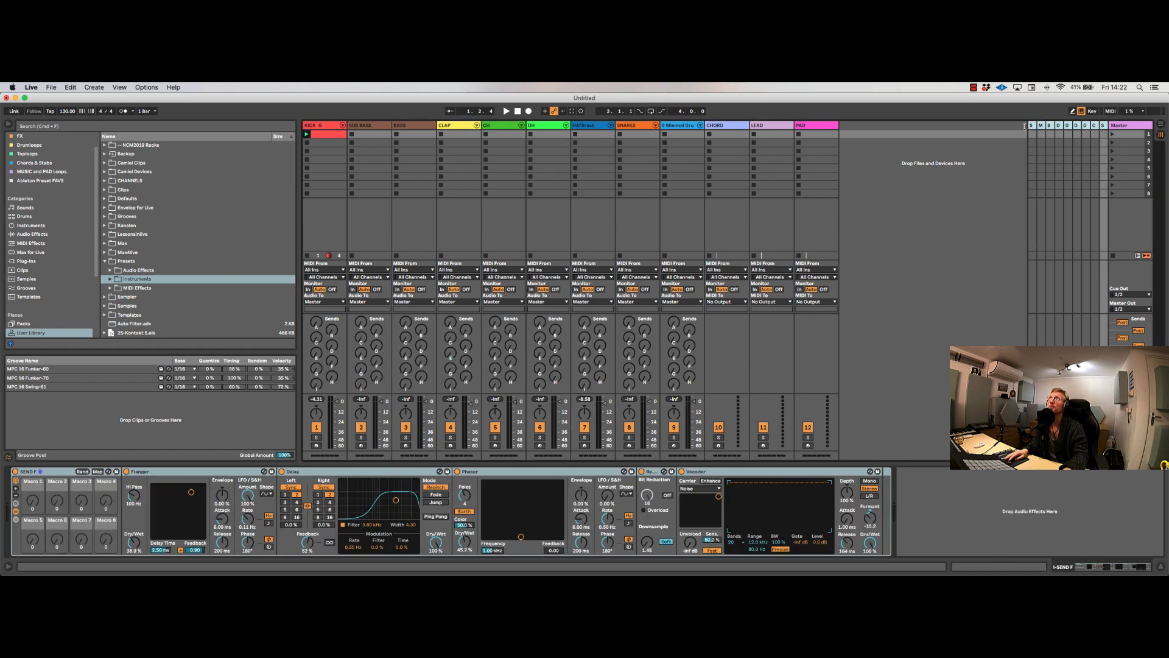
drag(1025, 126, 947, 126)
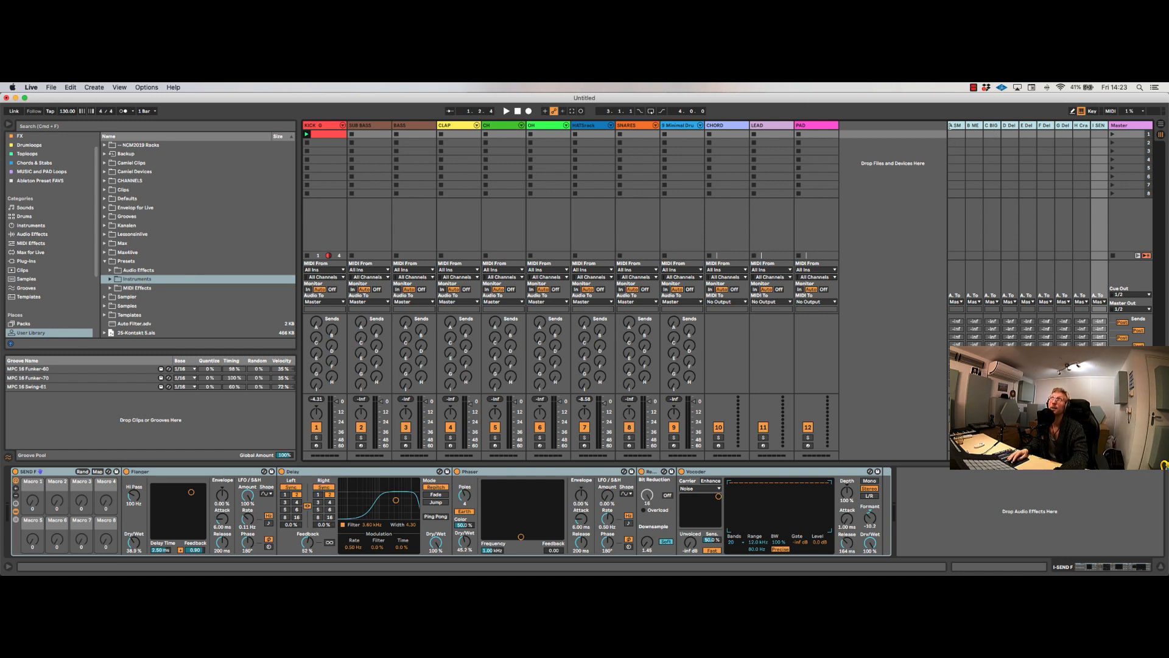
drag(949, 126, 1028, 126)
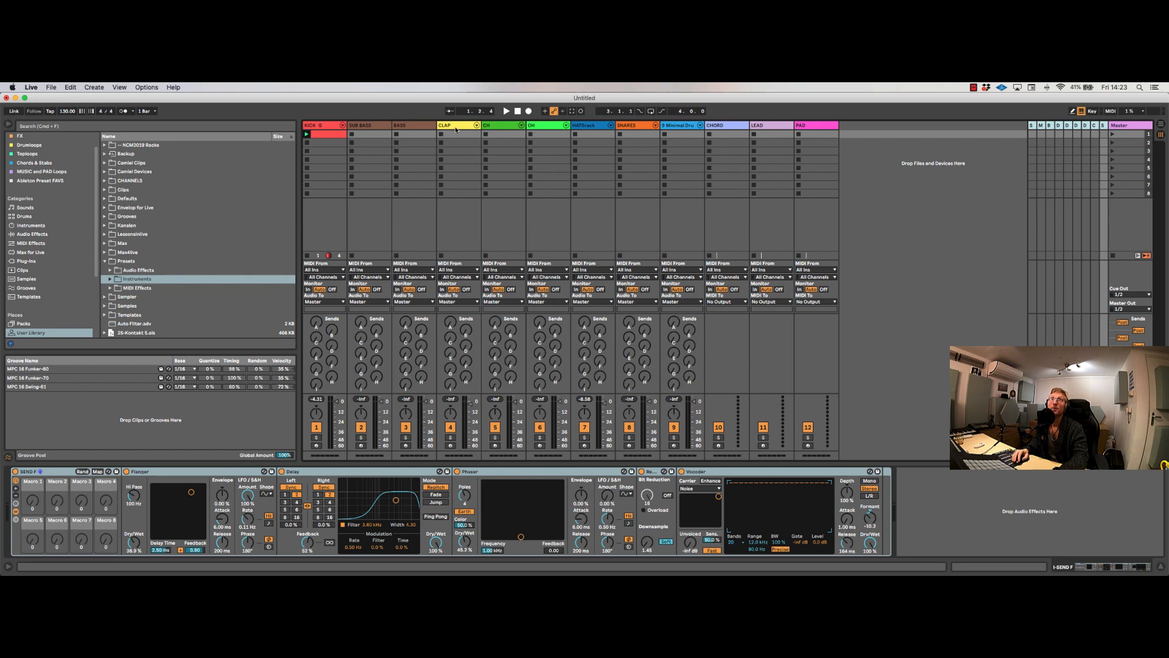
Step: Create a one-bar clip on the CLAP track with Clap 909 notes on beats 2 and 4, launch it, and shrink the clip editor
double_click(453, 137)
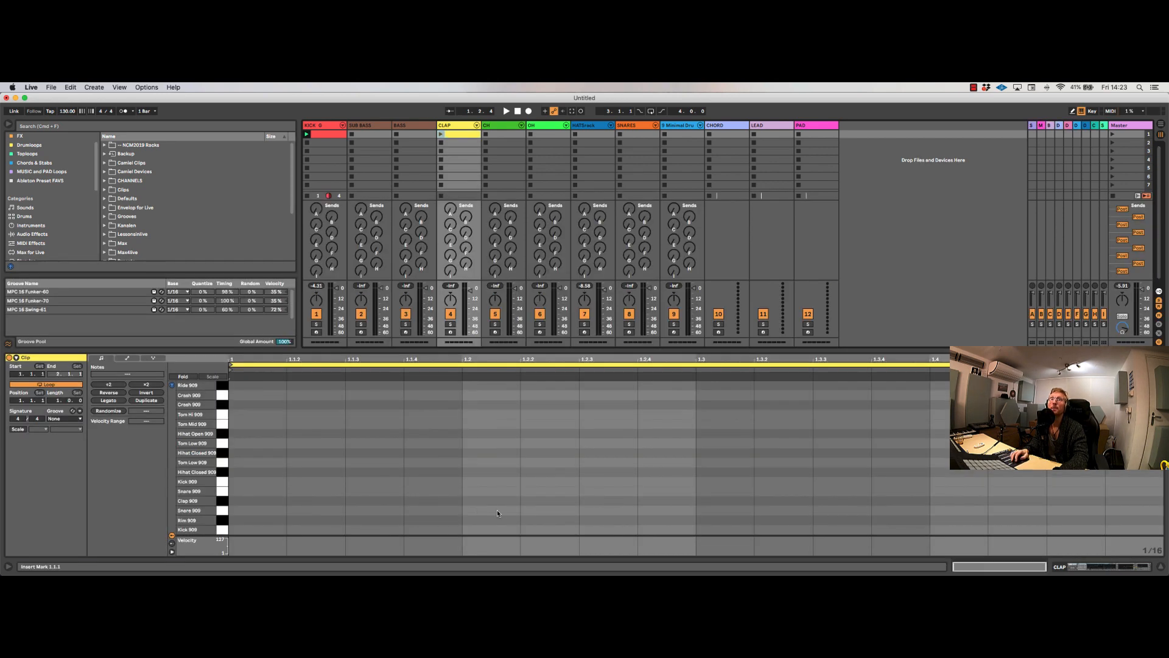
click(490, 506)
double_click(489, 503)
double_click(973, 503)
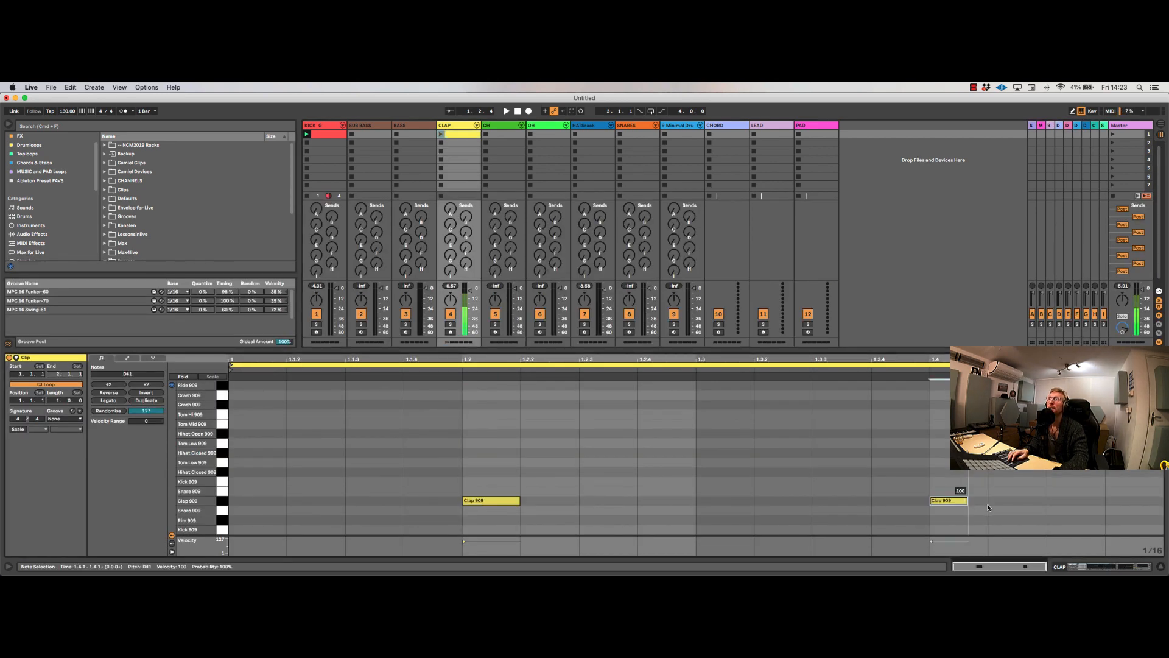
click(441, 134)
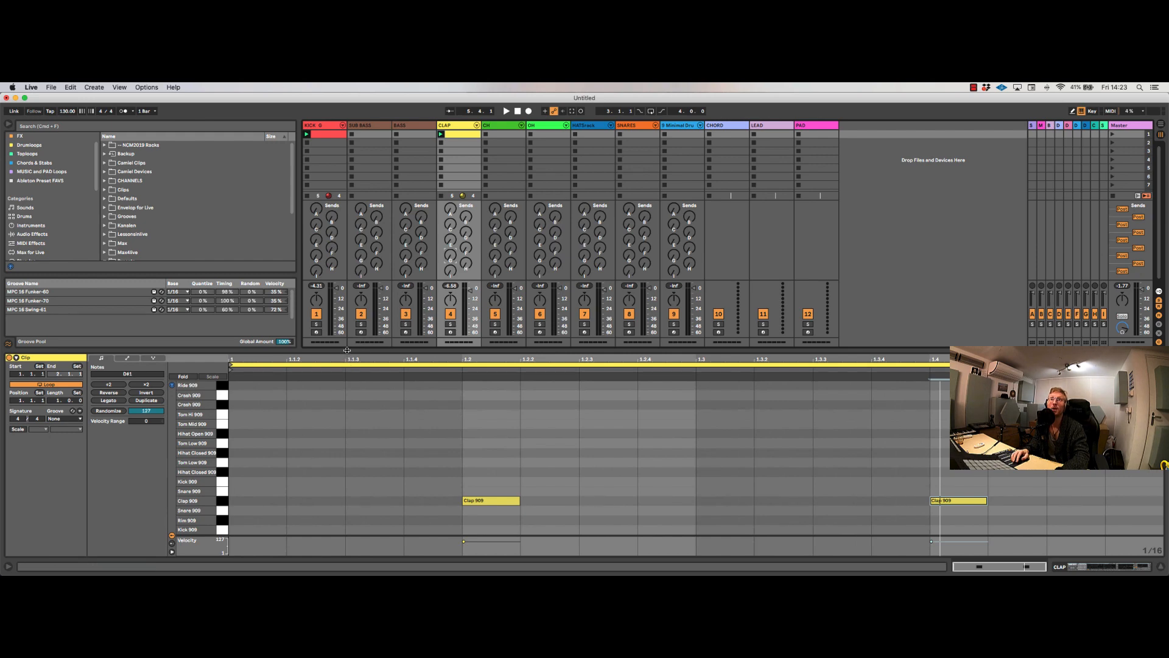
drag(347, 351, 347, 404)
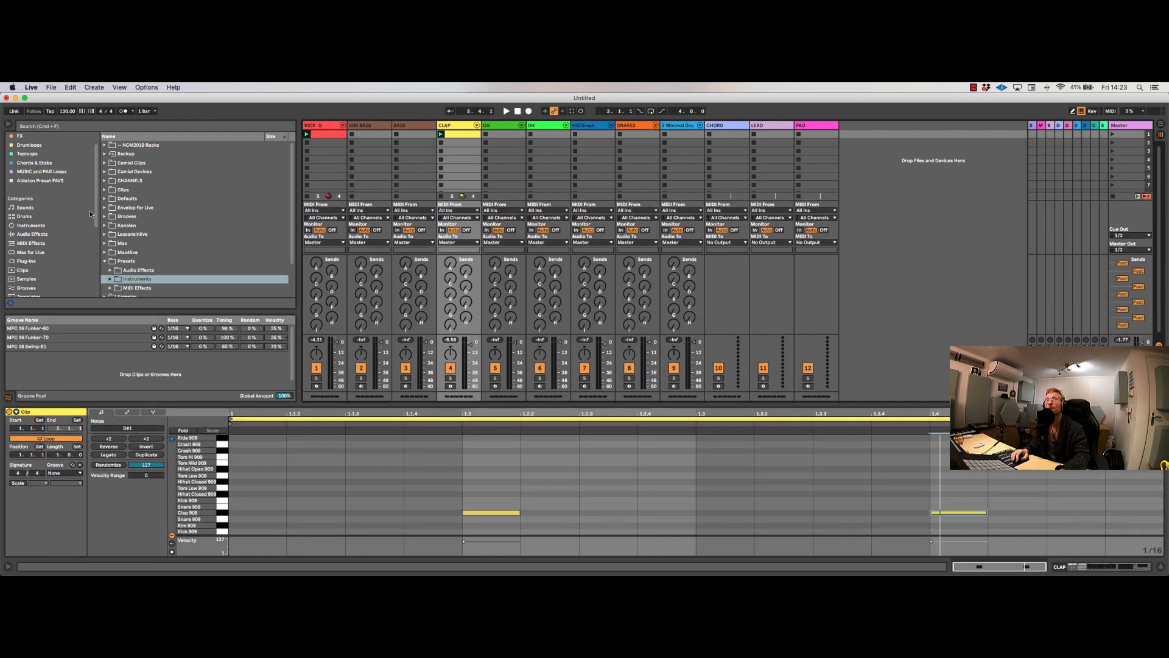
Step: Look through the devices and racks saved in the PLUGS collection
scroll(90, 214, up, 2)
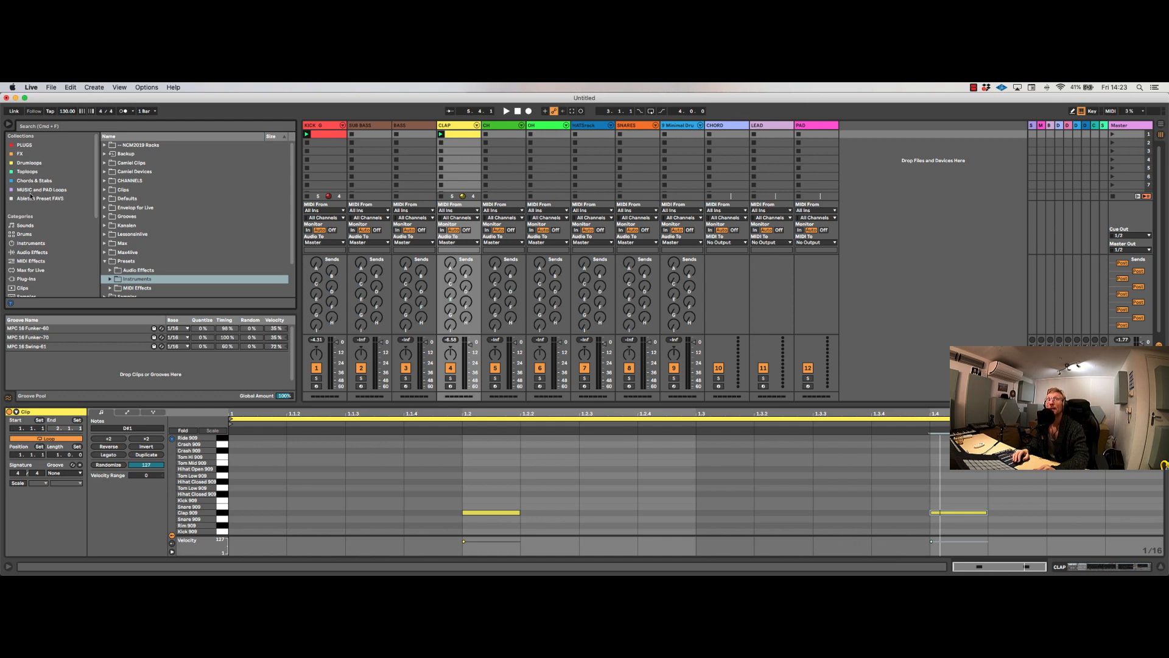
click(27, 146)
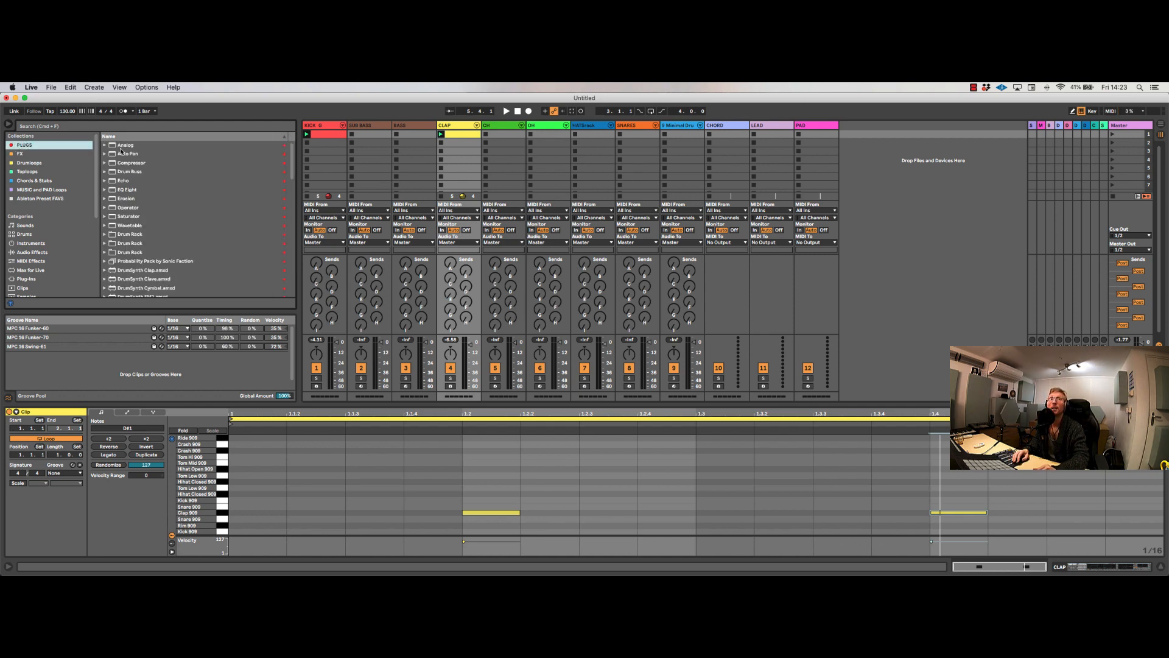
scroll(134, 240, down, 8)
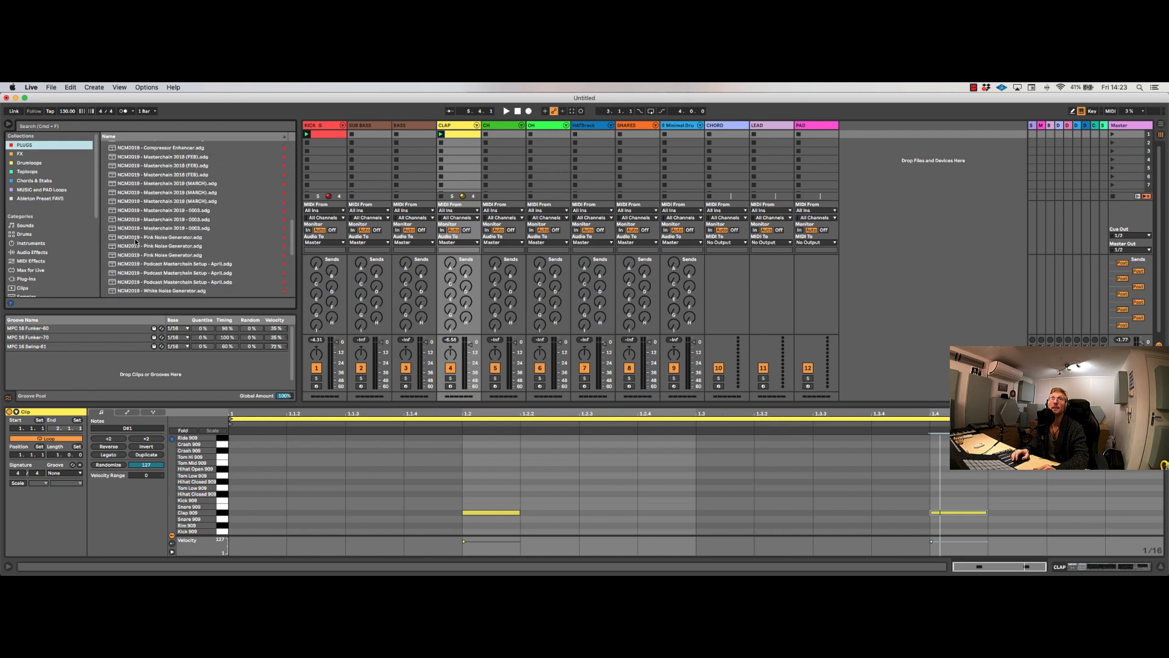
scroll(131, 207, up, 8)
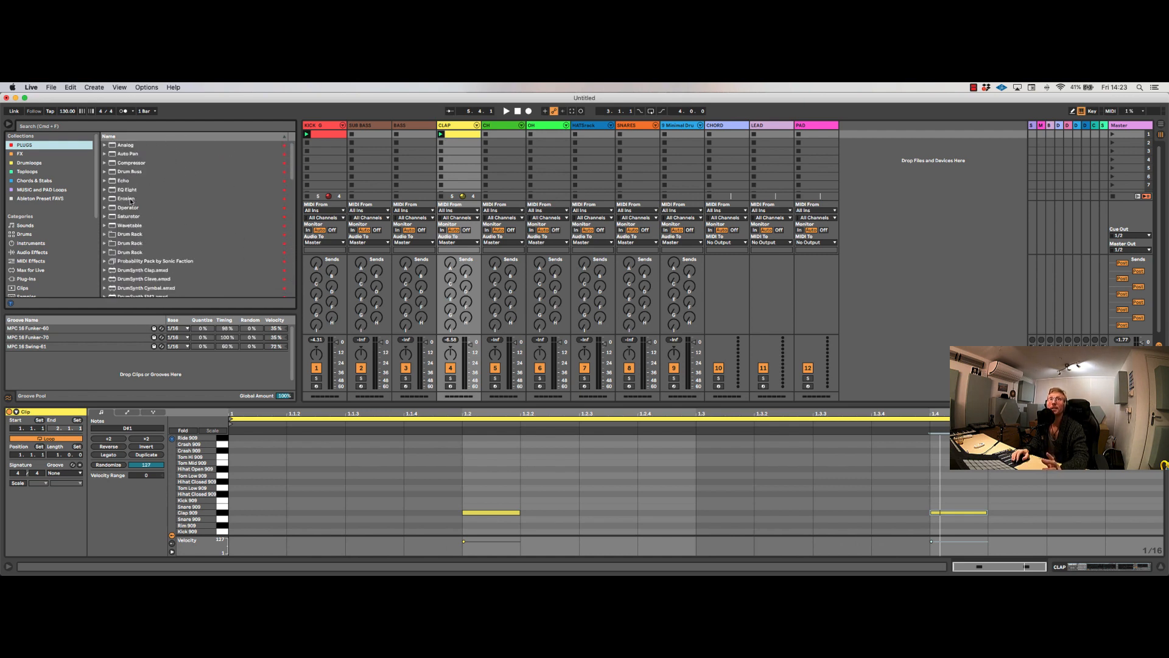
Step: Browse the Instruments category and show the collection color options for External Instrument, leaving it unassigned
click(65, 246)
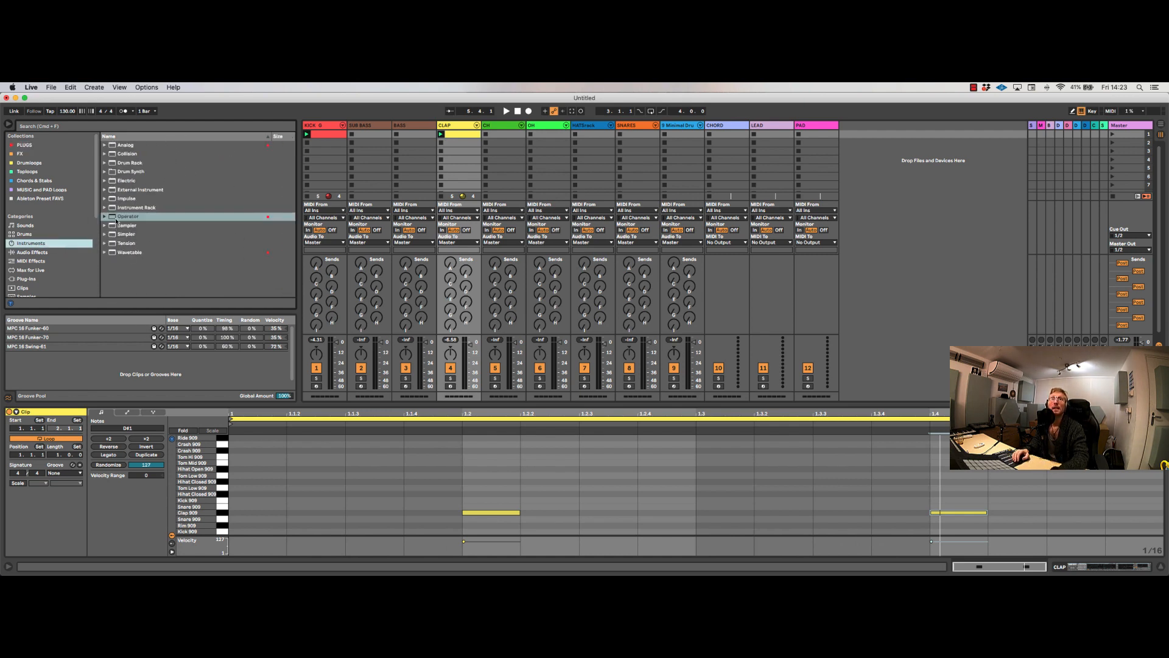
right_click(126, 190)
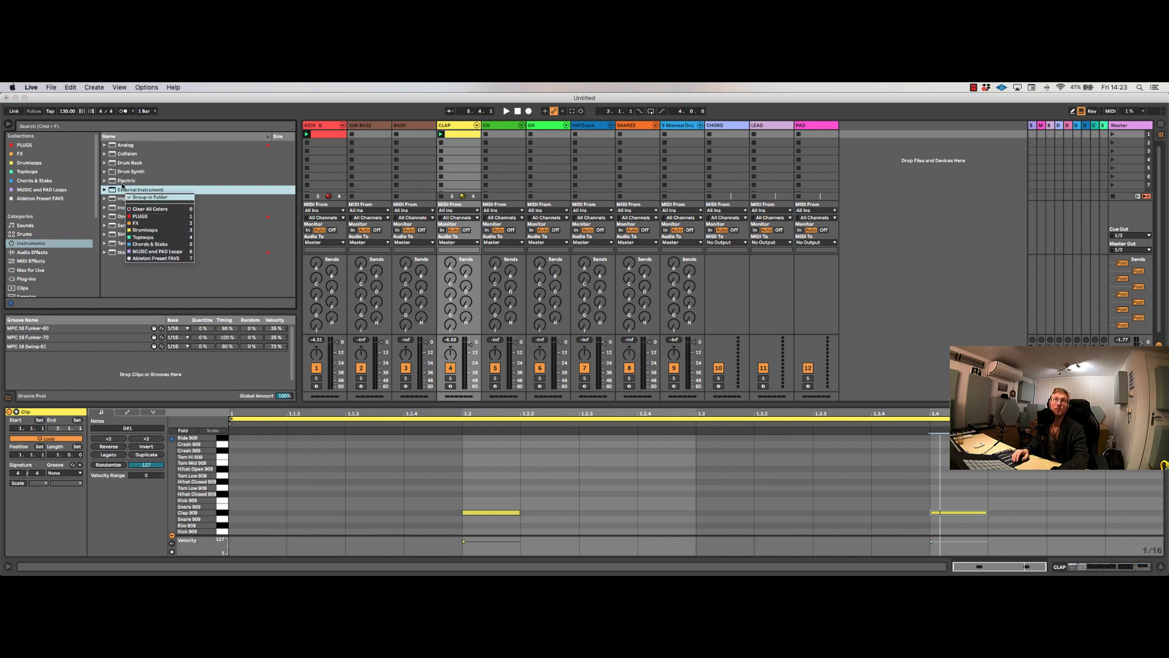
click(27, 226)
Step: Preview Basic Silk Horns from the Brass folder of the Sounds category and show its collection color options
click(26, 226)
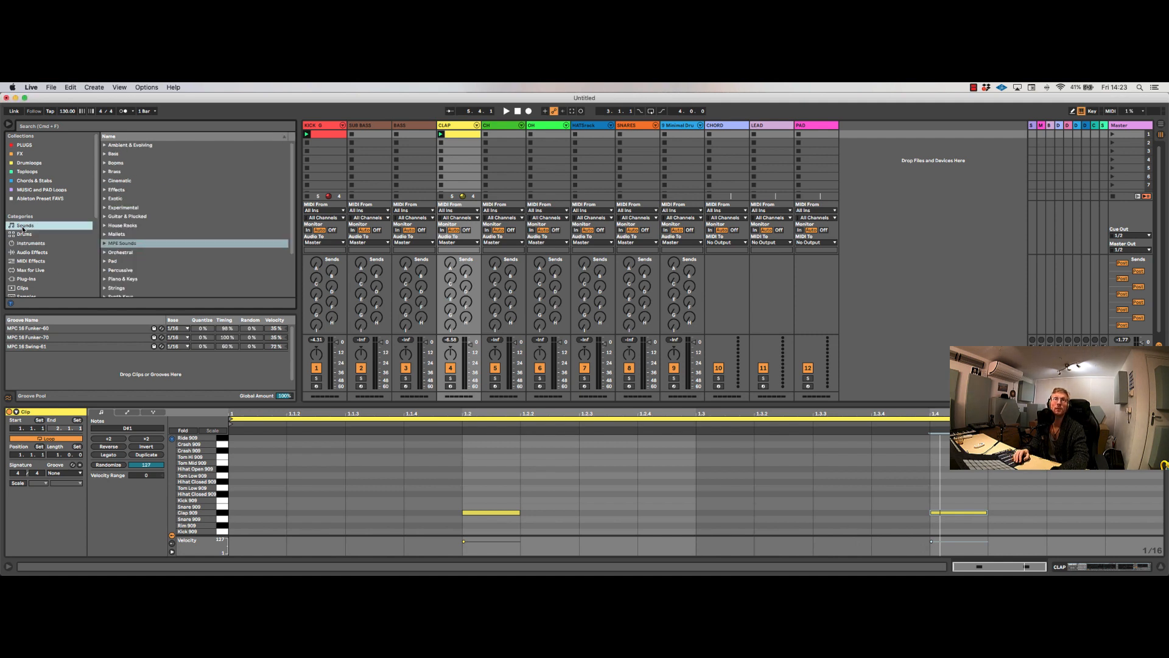
click(107, 172)
click(120, 208)
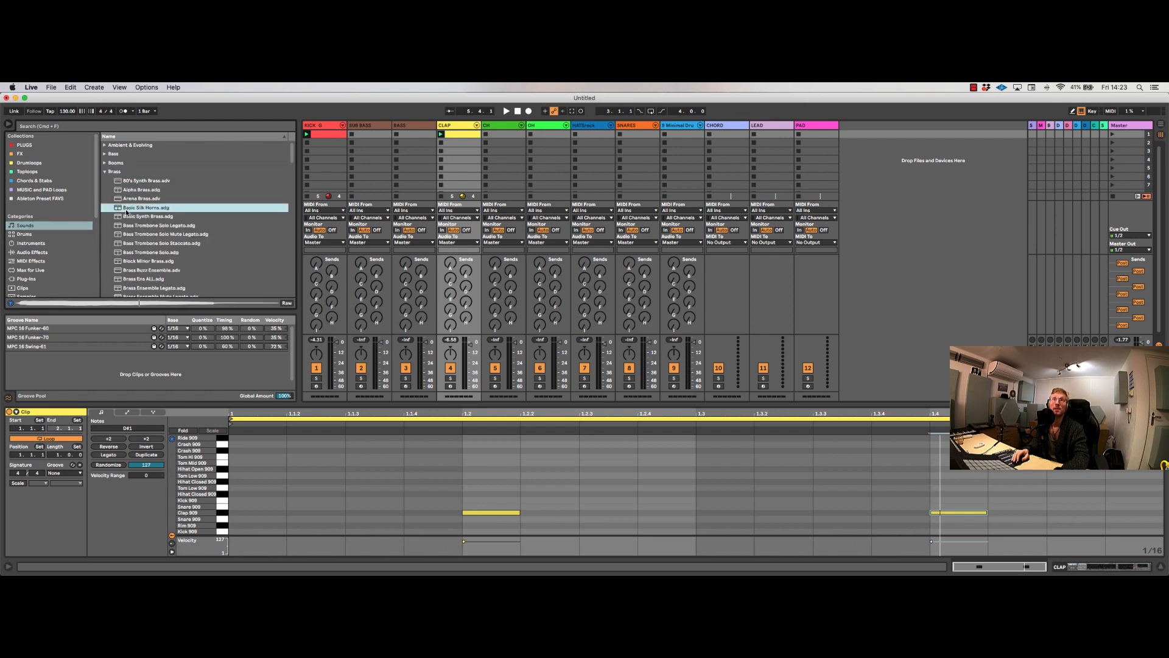
right_click(142, 210)
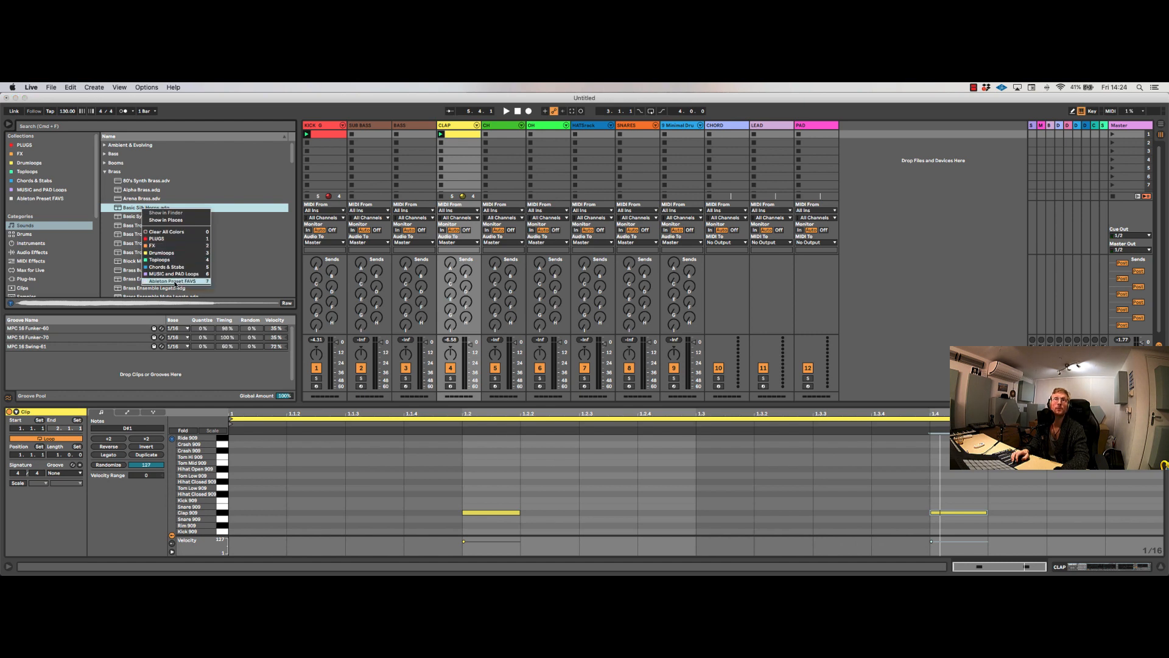
Step: Preview 101 Essential Bass, 106 Bass, 106 Essential and A Soft Chord from the Ableton Preset FAVS collection
click(42, 198)
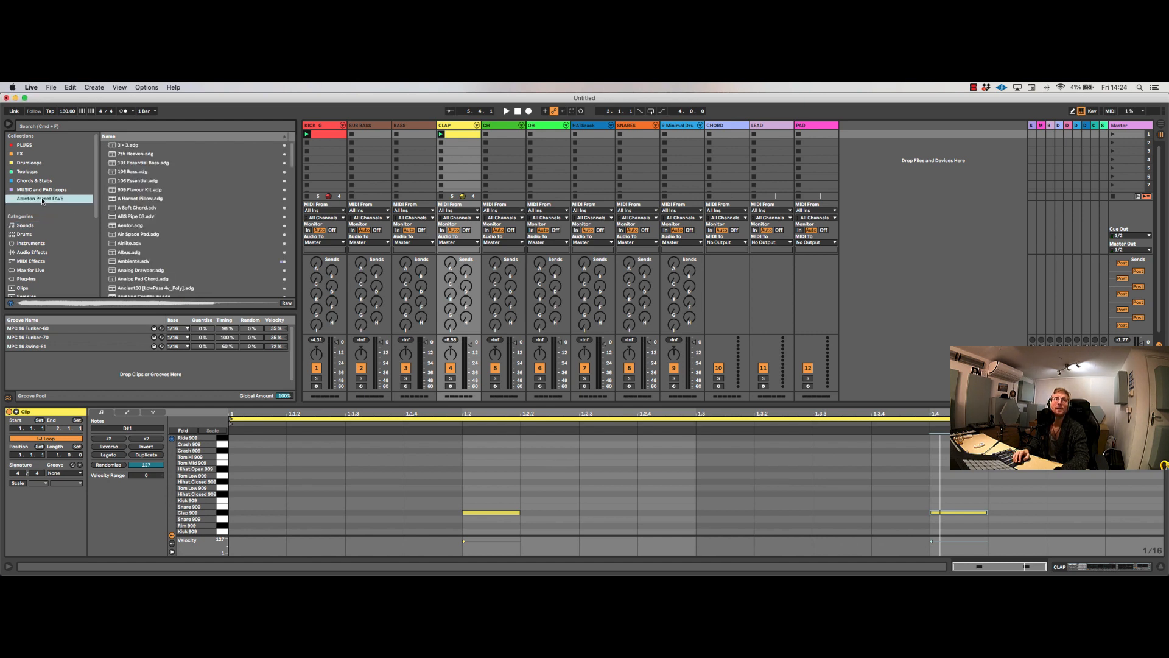
click(144, 163)
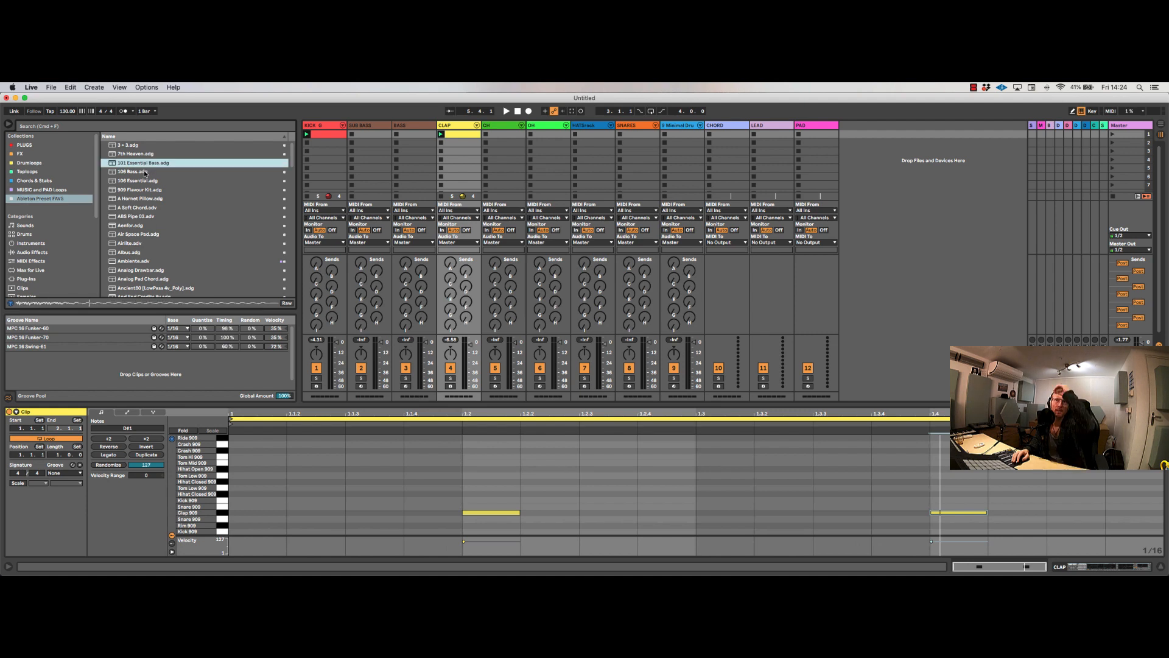
click(140, 173)
click(137, 181)
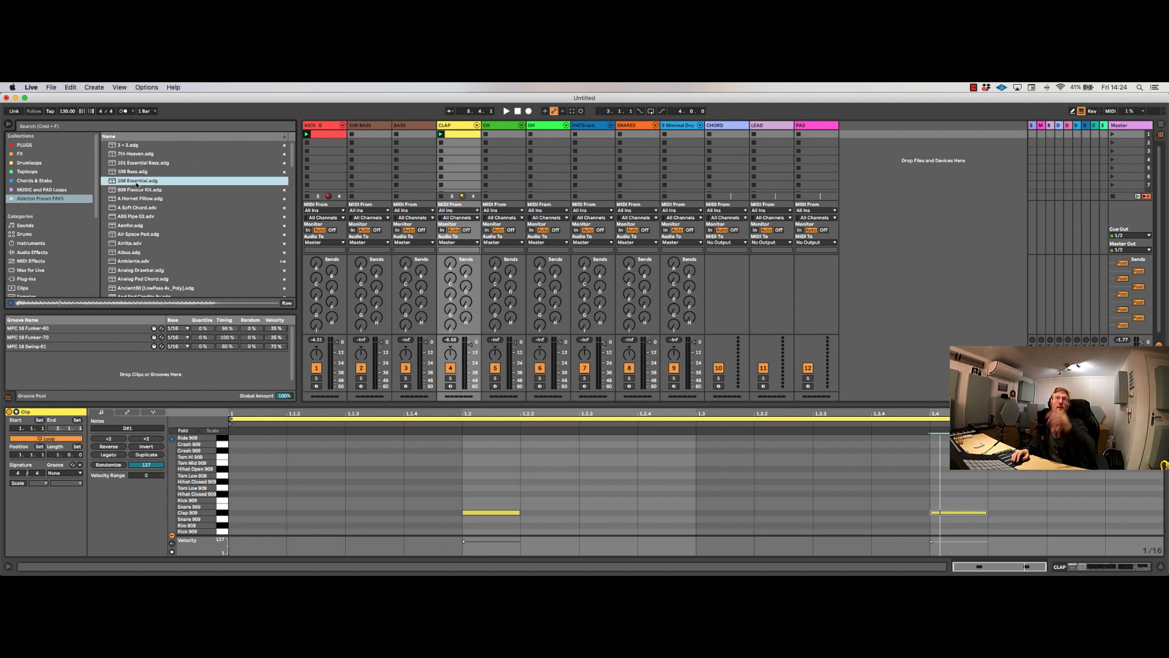
click(136, 208)
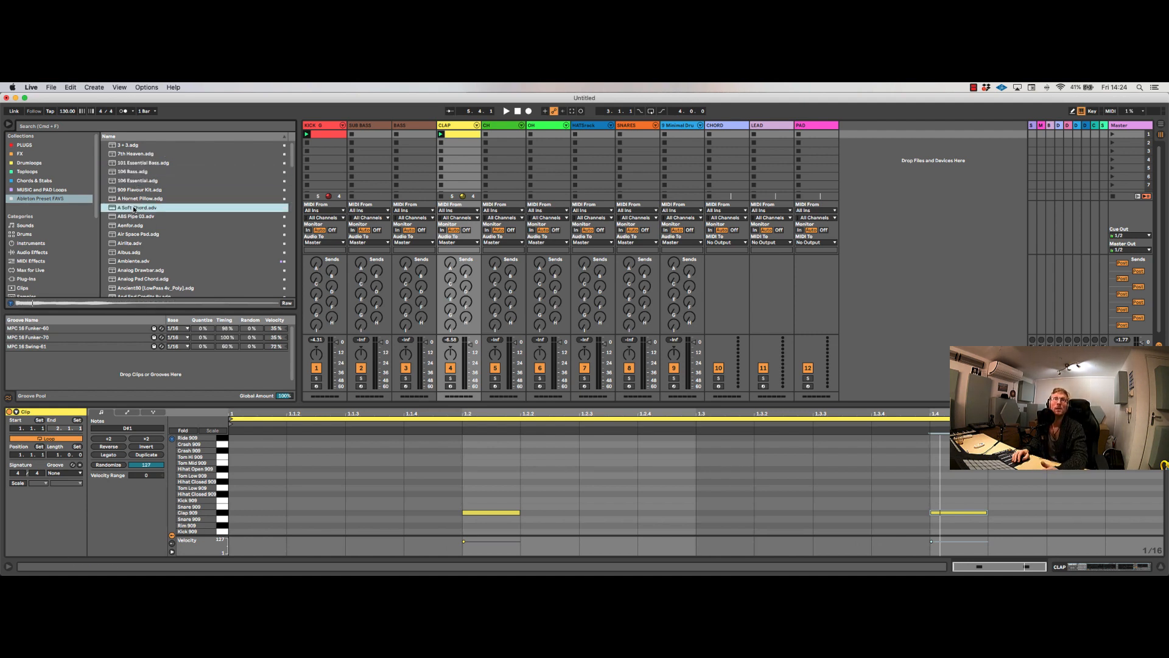
Step: Preview the Cm_Pad_13 and Cm_Pad_05 samples from the MUSIC and PAD Loops collection
click(52, 229)
click(44, 199)
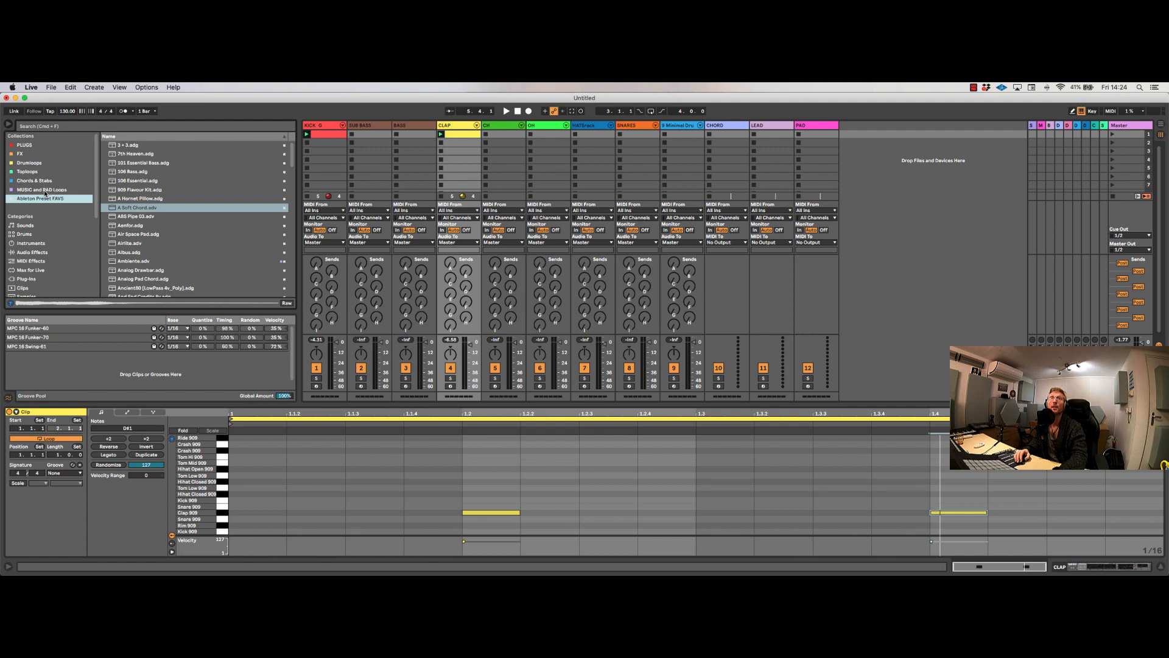
click(44, 190)
click(137, 189)
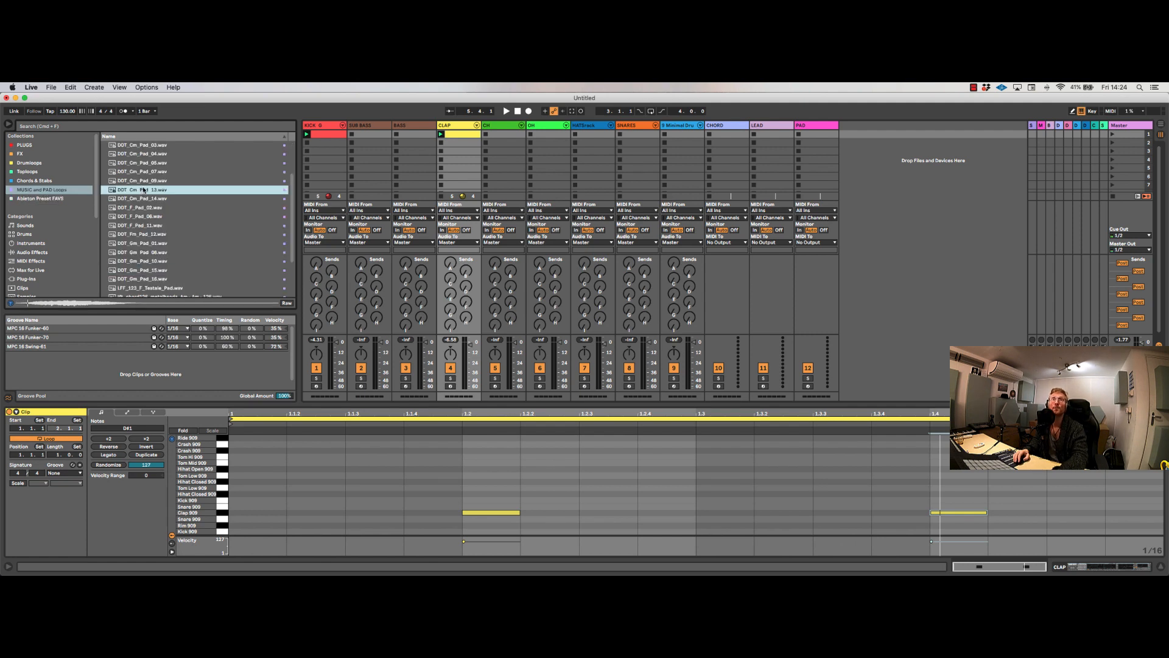
scroll(140, 187, up, 3)
click(135, 217)
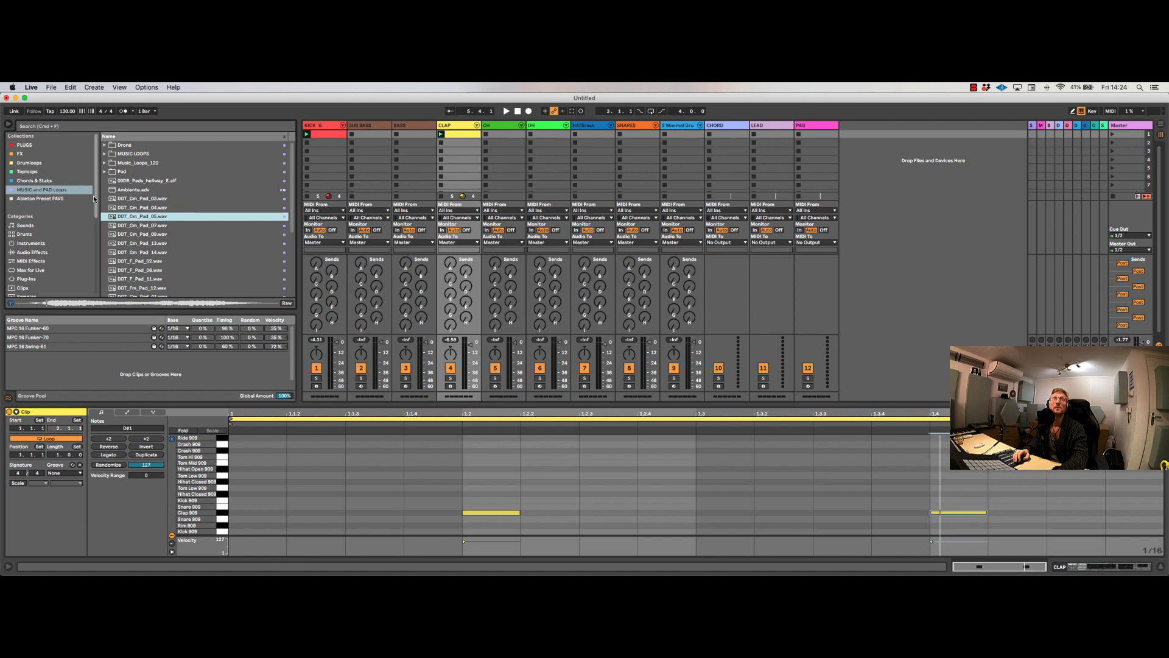
Step: Preview the Melodic_Chordy loop and samples from the chord one shots folder in the Chords & Stabs collection
click(57, 181)
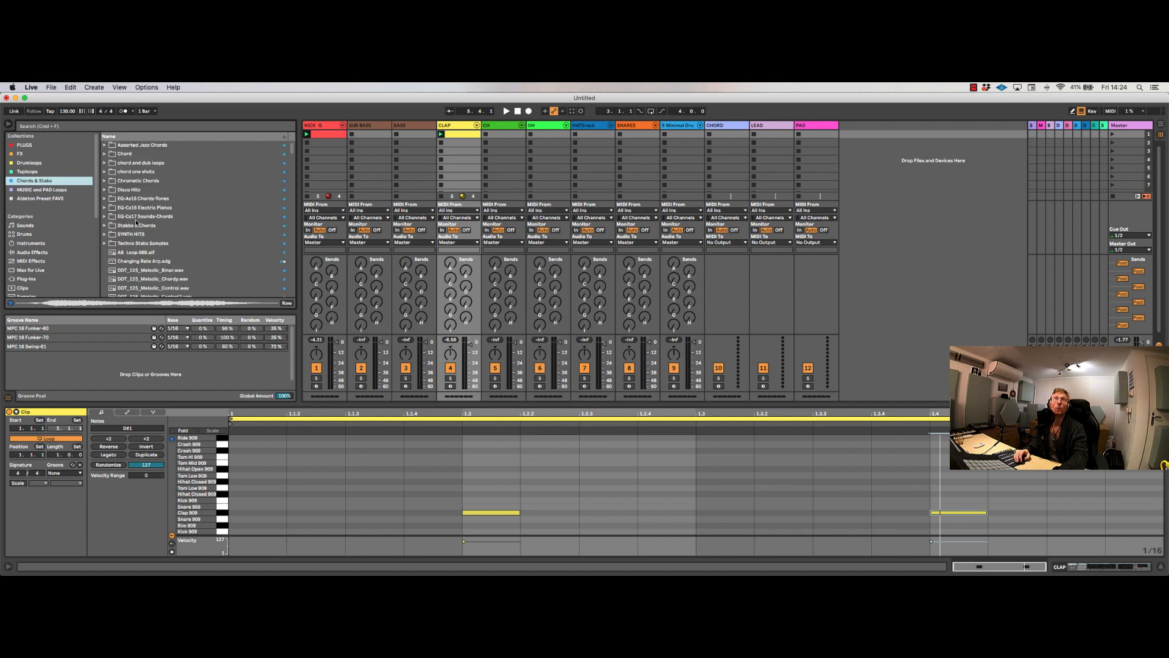
click(156, 279)
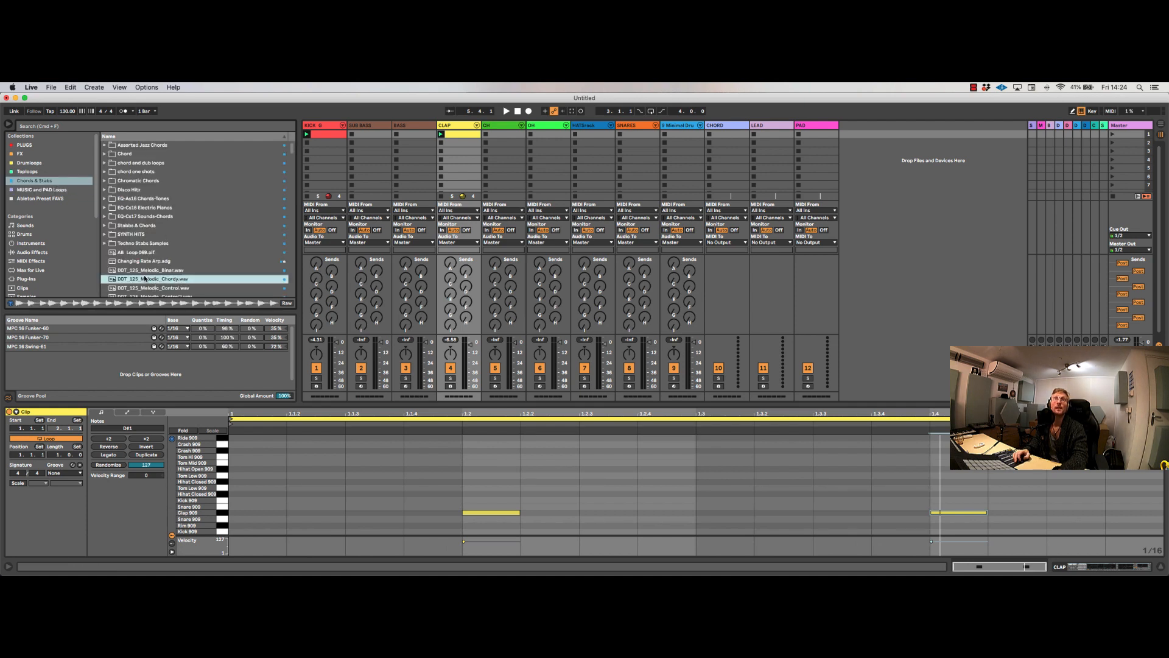
click(106, 173)
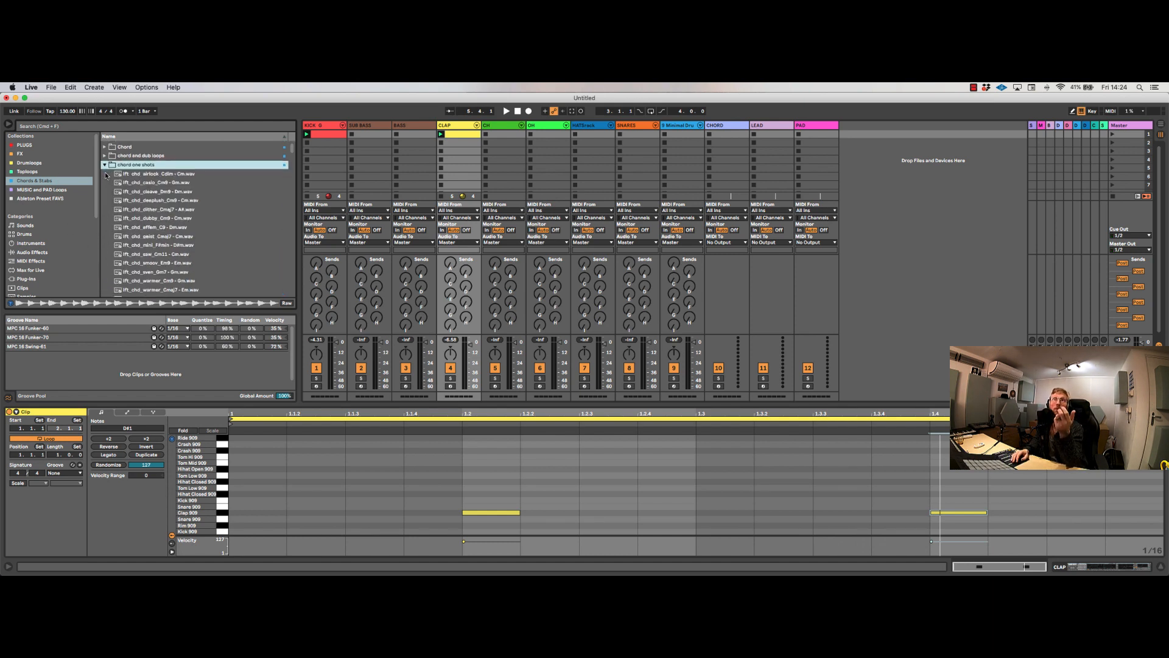
click(127, 184)
click(135, 208)
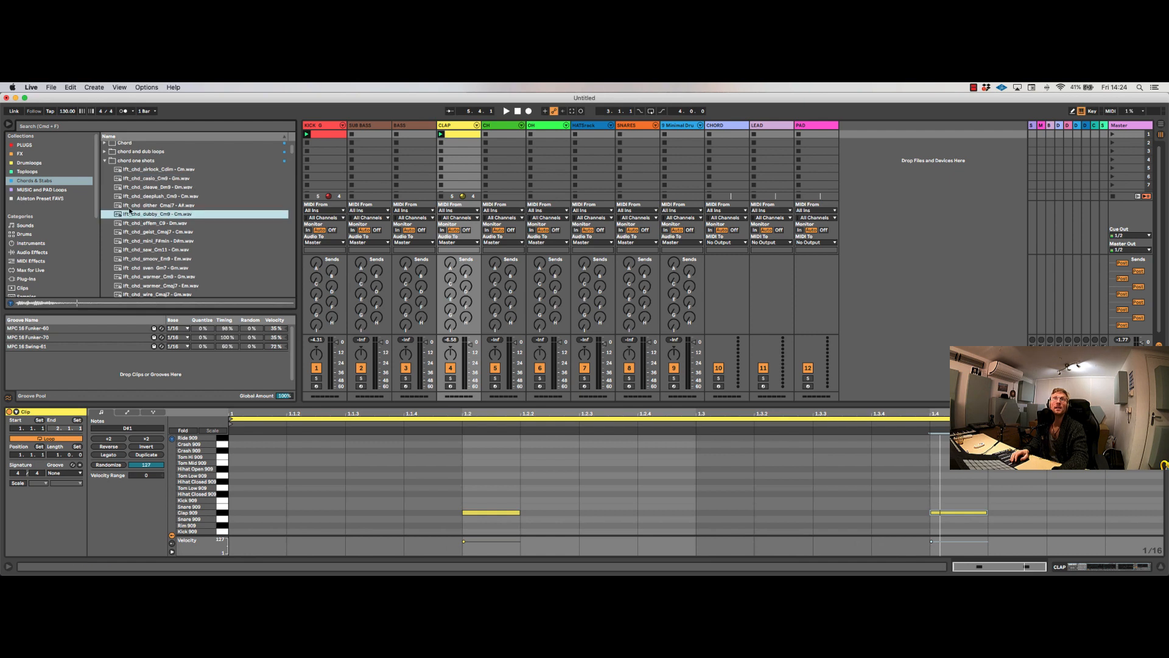
click(105, 160)
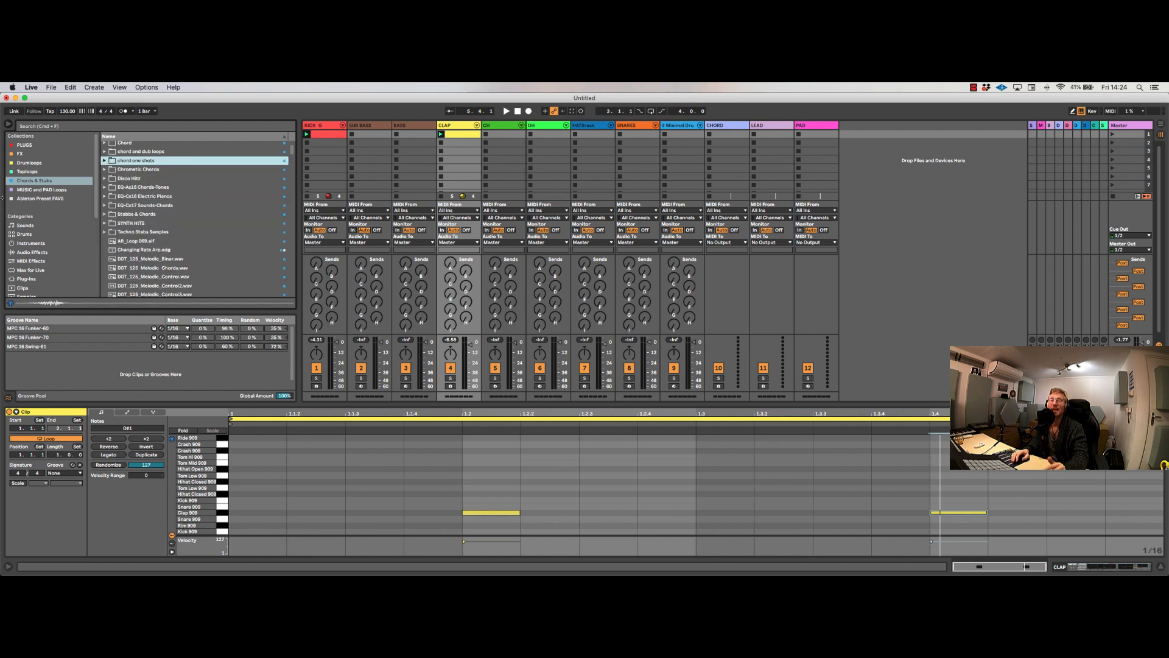
Step: Preview Techno_Top_Loop samples from the Top Loops folder of the Toploops collection
click(36, 173)
click(106, 155)
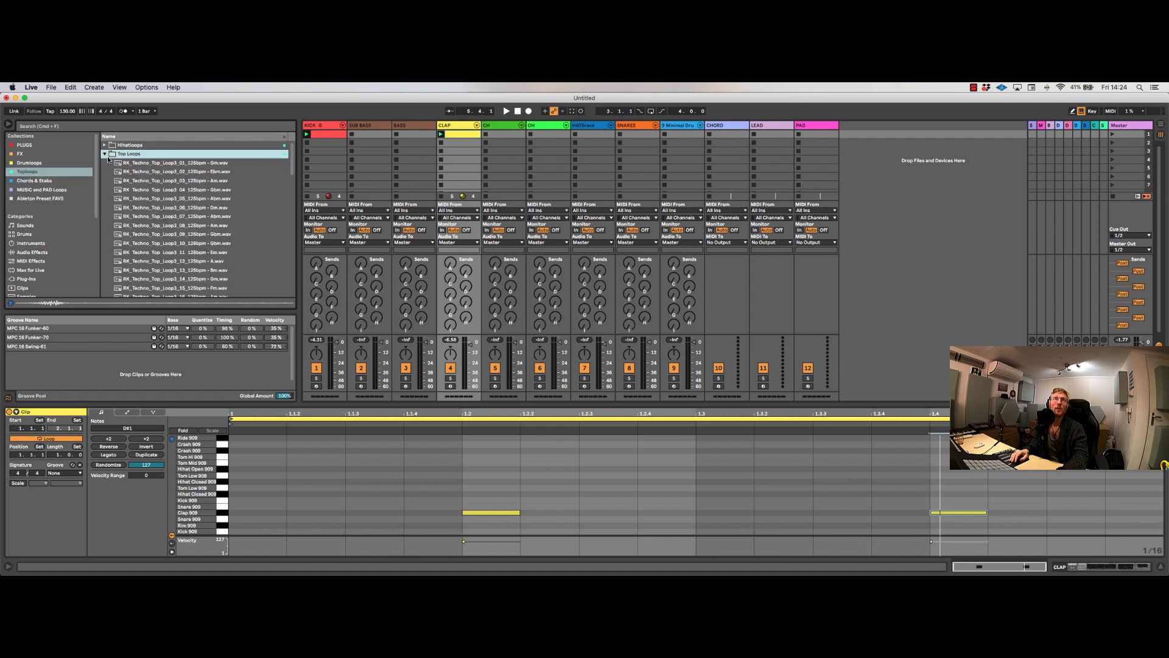
click(144, 198)
scroll(145, 213, down, 15)
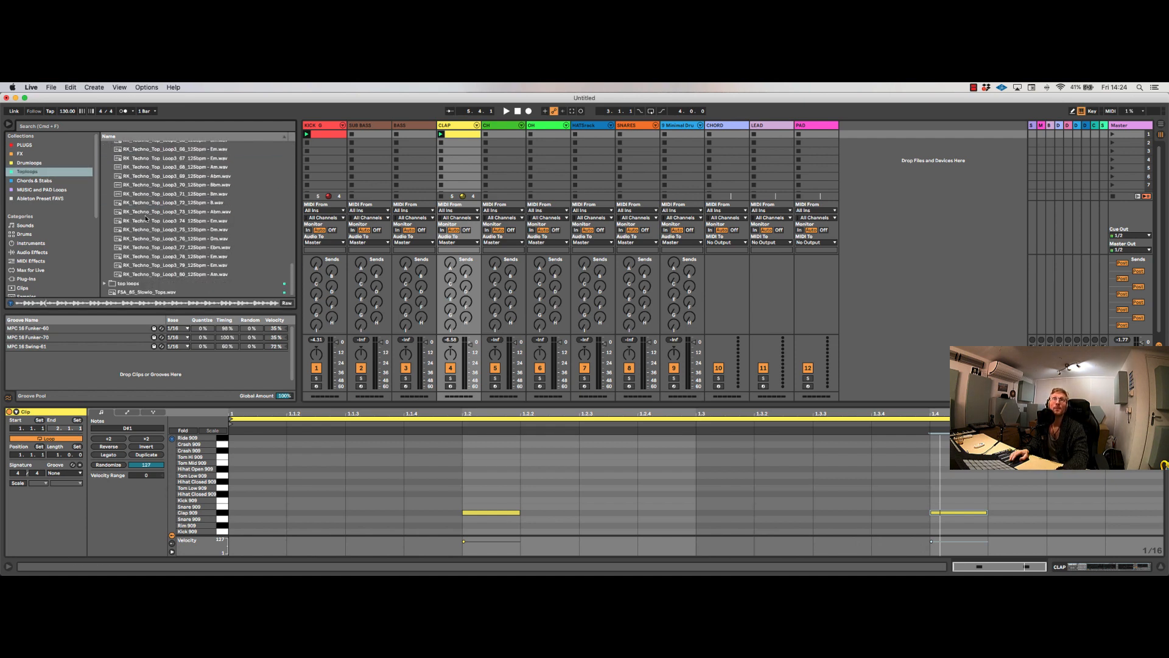
scroll(145, 215, up, 1)
click(145, 217)
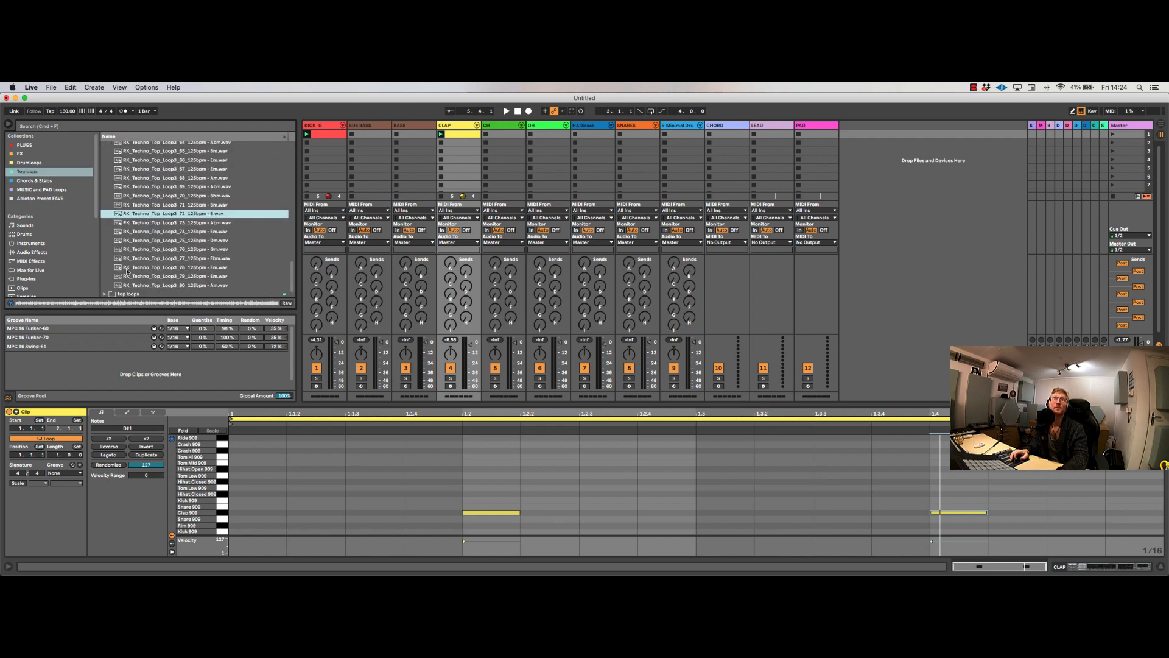
Step: Preview the destroyed and joyorb loops from the lowercase top loops folder, and show the Drumloops collection
click(105, 294)
click(171, 234)
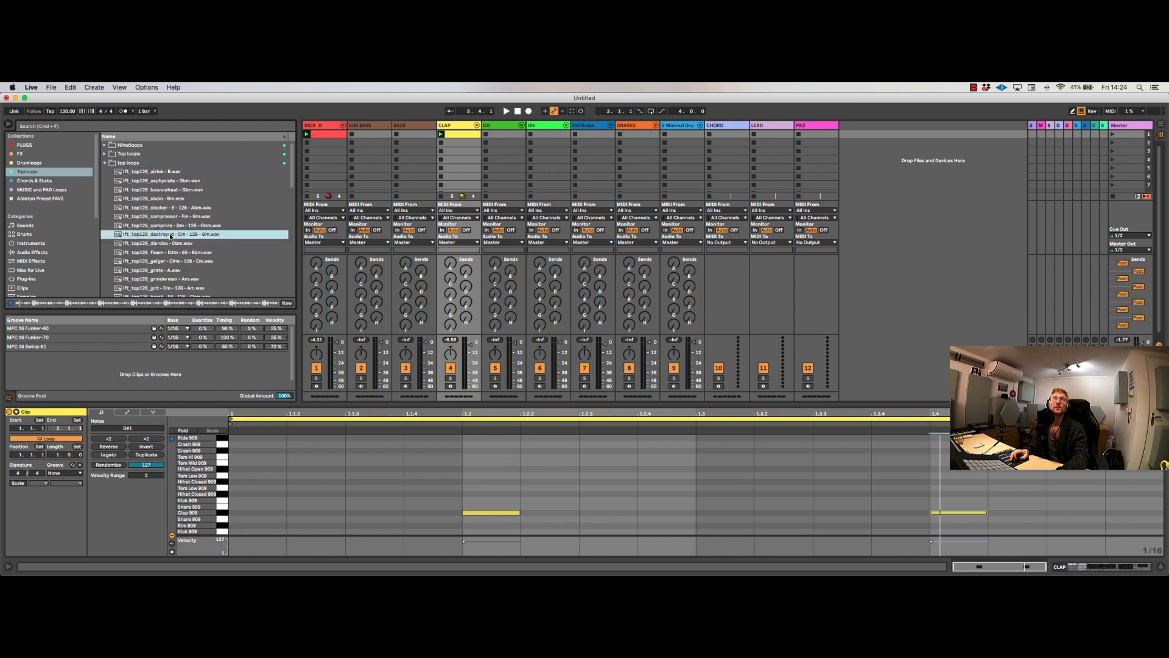
click(157, 270)
scroll(157, 272, down, 3)
click(157, 268)
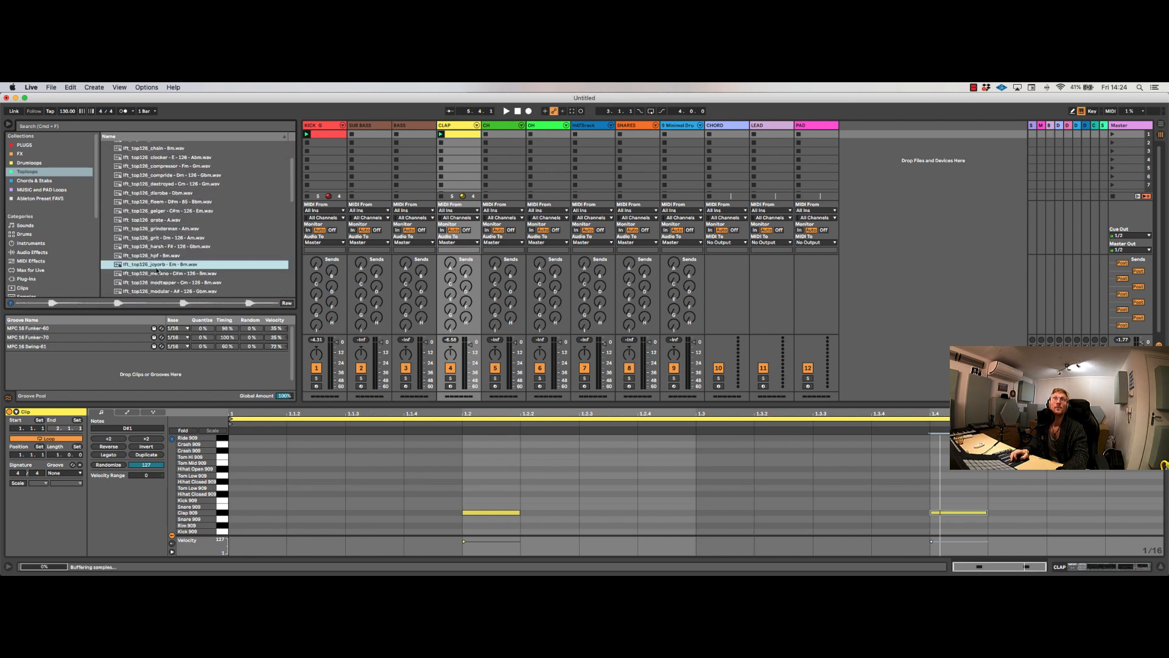
scroll(111, 193, up, 3)
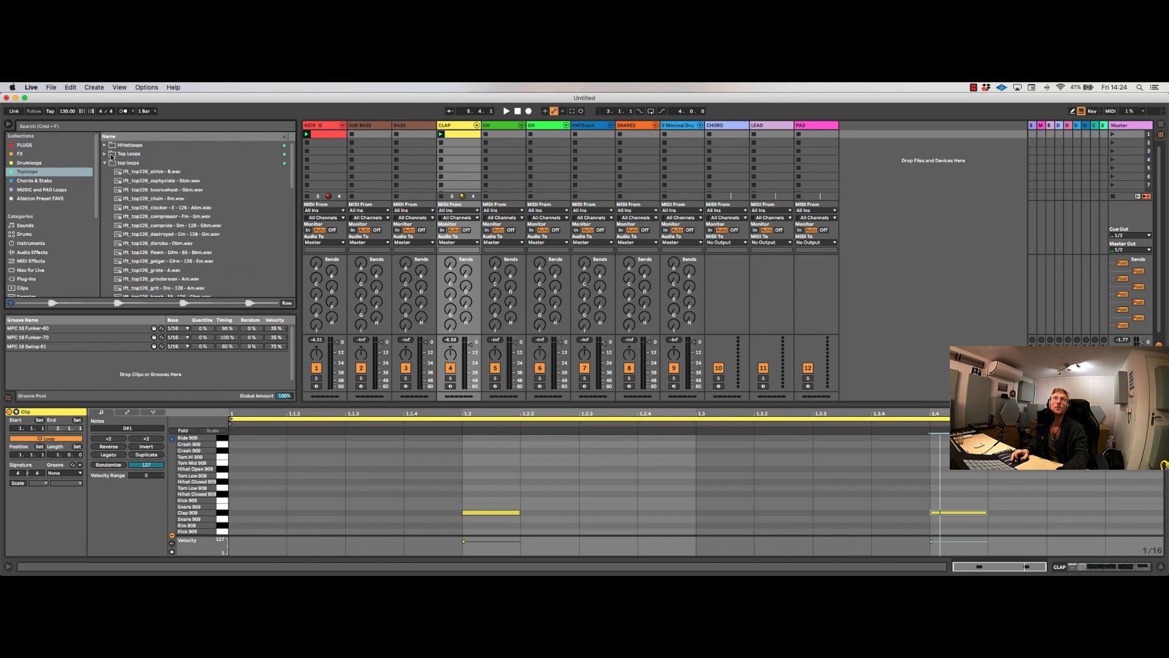
click(105, 162)
click(13, 162)
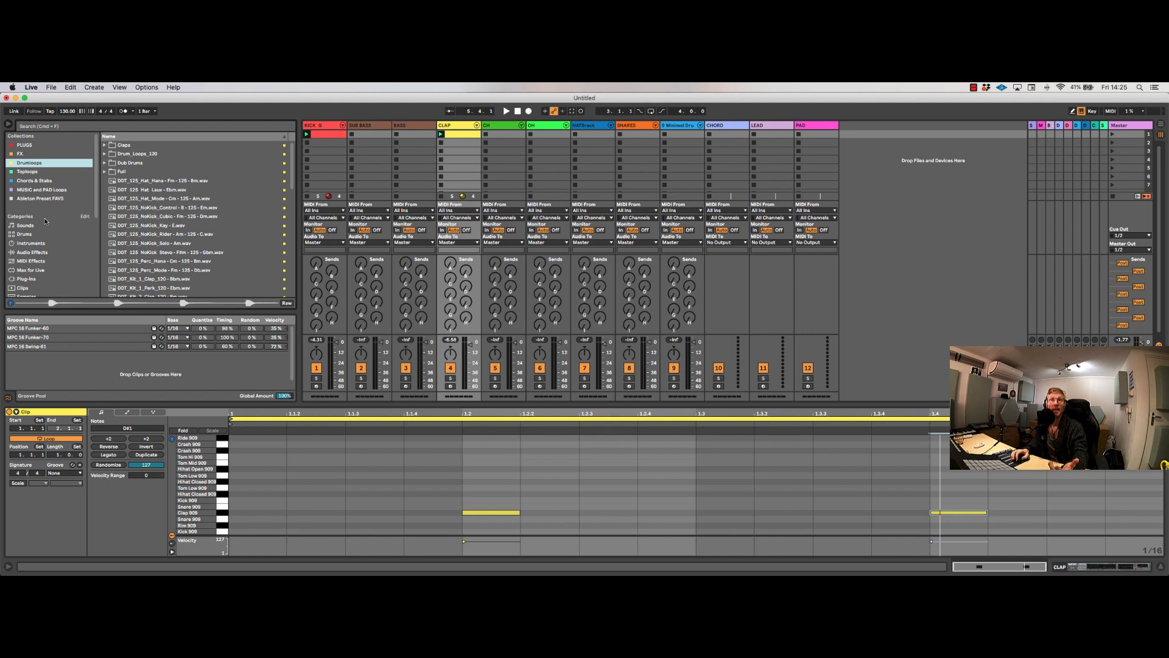
Step: Look through the sample folders added to Places, including Selected Samples 2019, the personal soundbank and Samples2020+90packs
scroll(45, 220, down, 5)
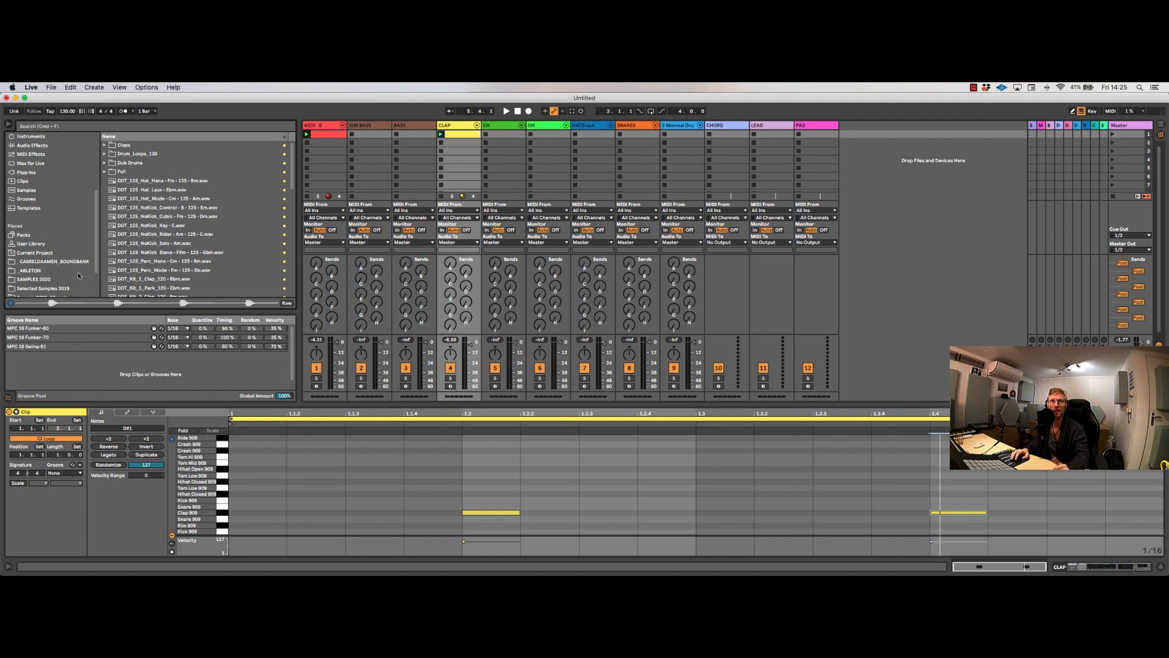
scroll(41, 262, down, 3)
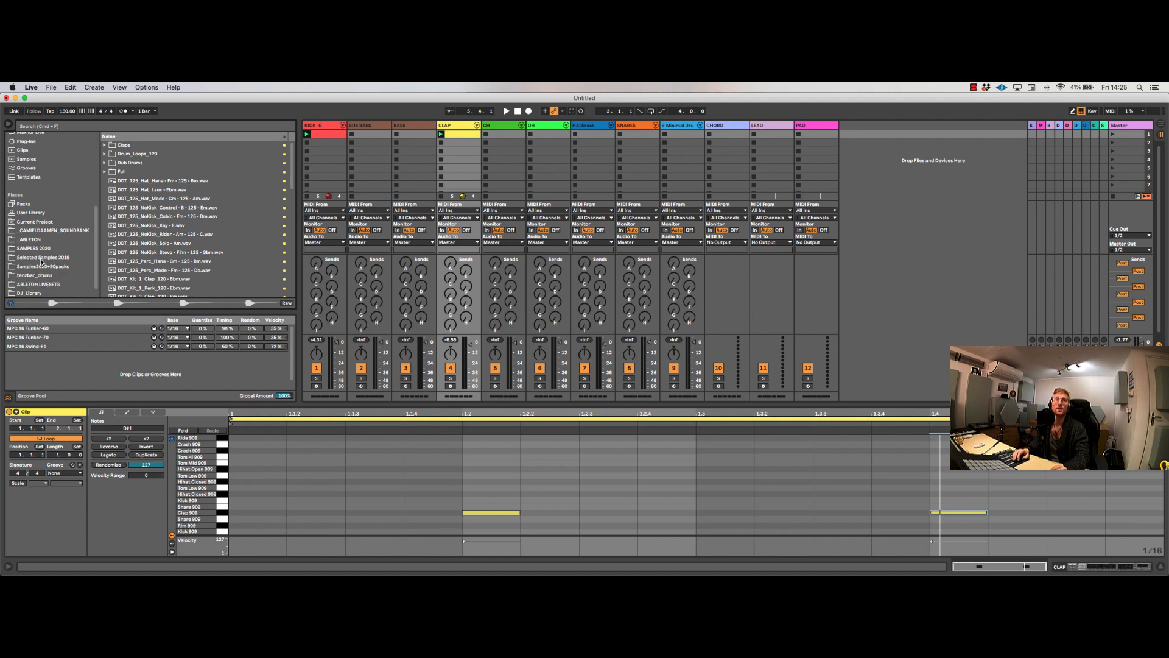
click(39, 258)
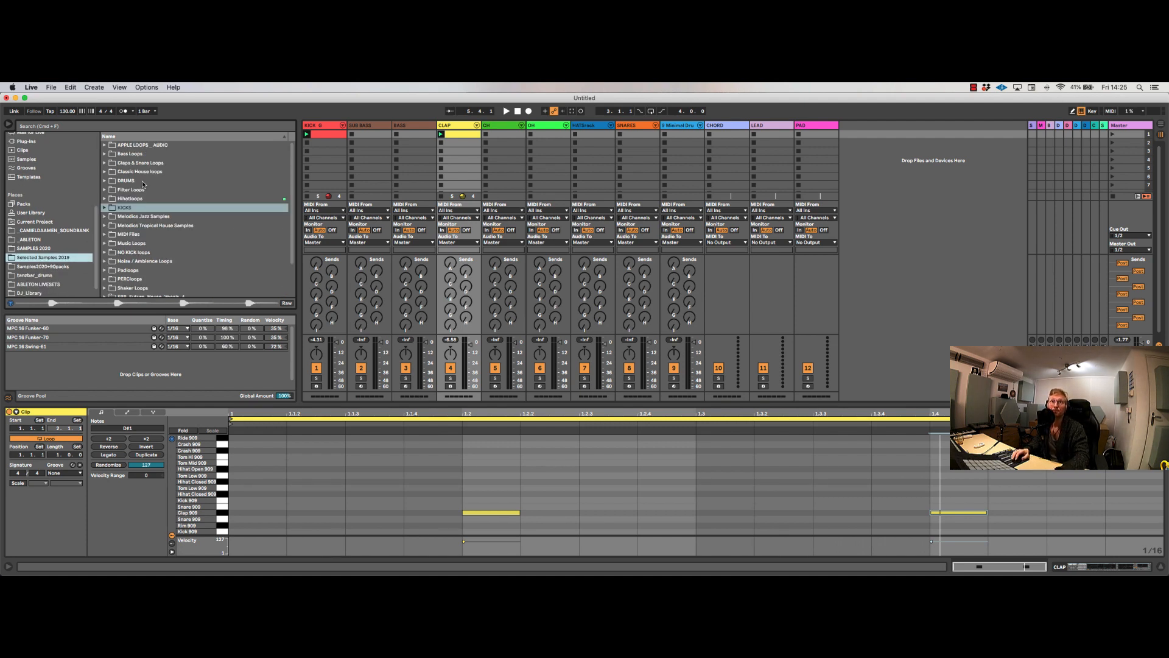
scroll(143, 184, down, 3)
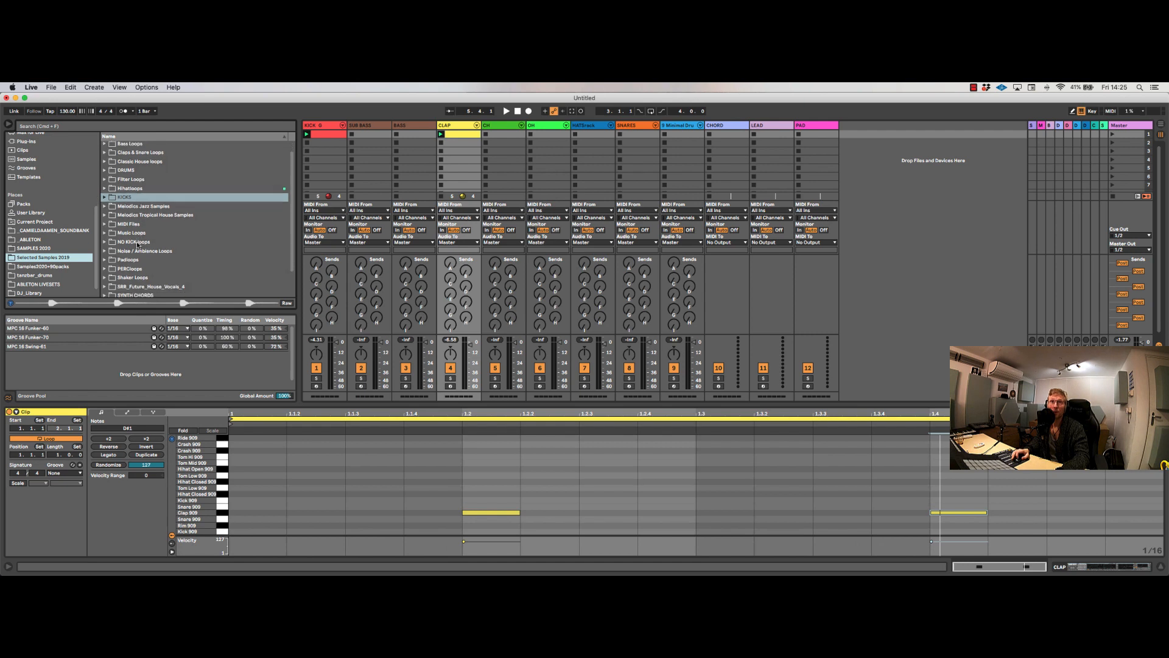
click(46, 231)
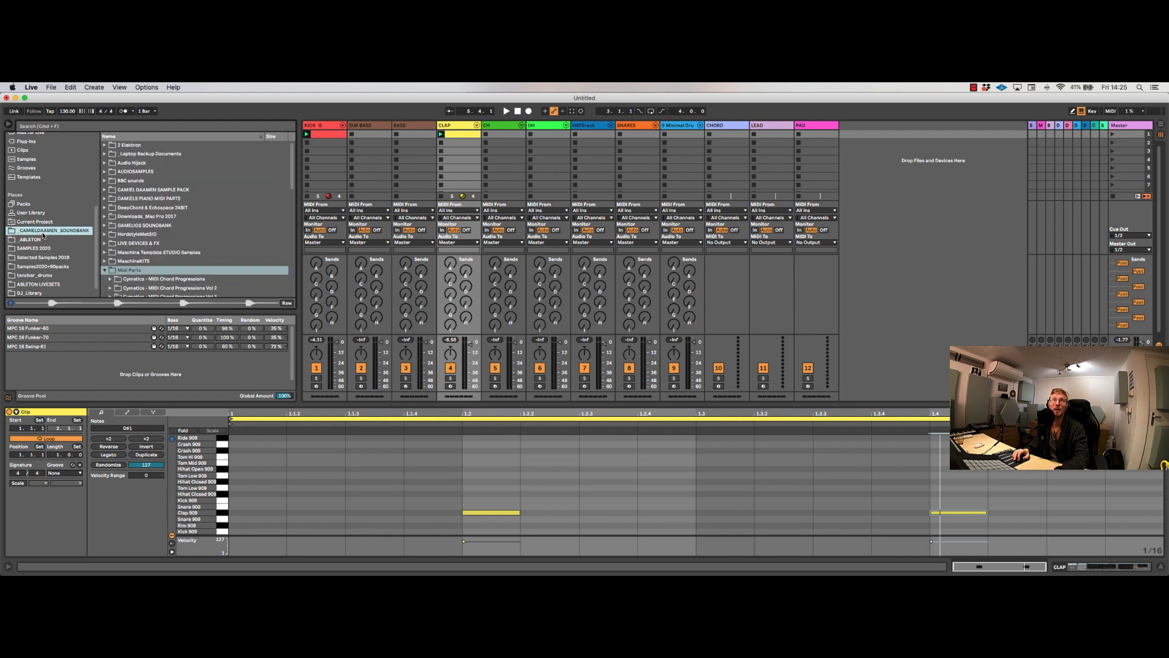
click(41, 266)
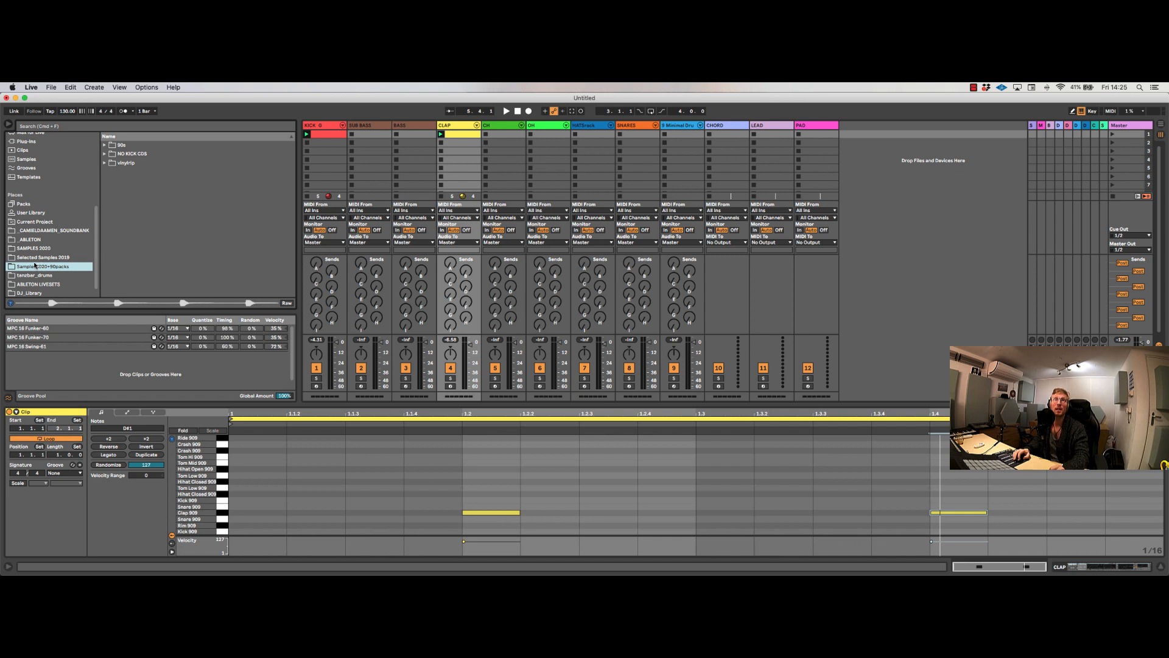
Step: Preview kick samples, including KICK 11, from the KICKS folder in Selected Samples 2019
click(35, 258)
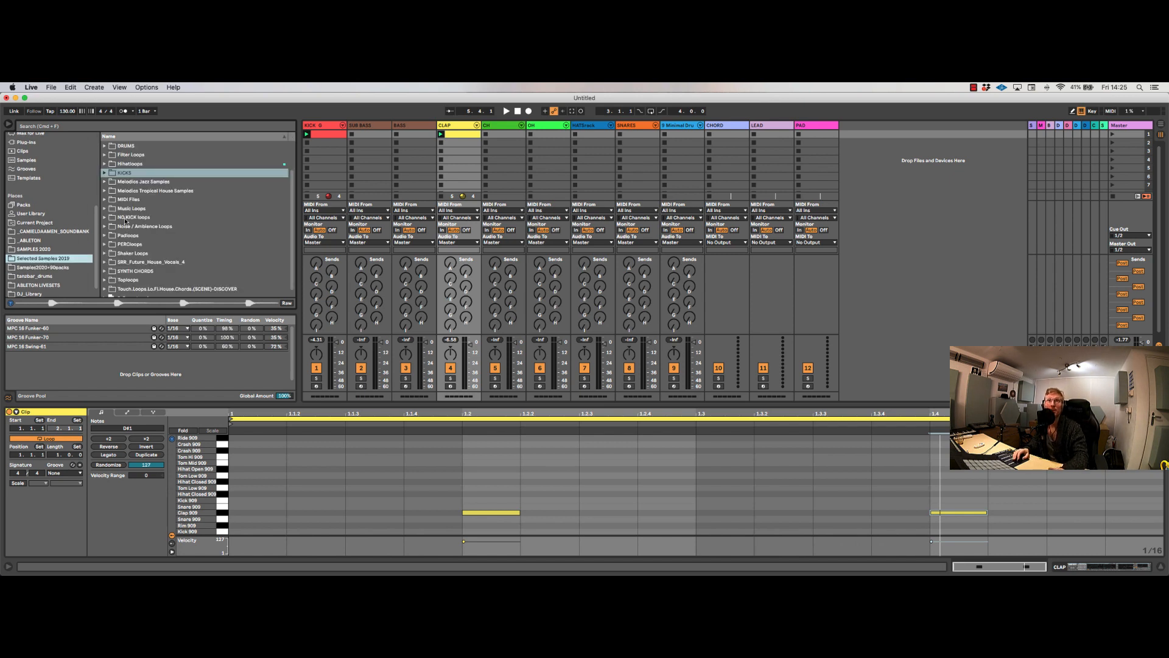
click(105, 173)
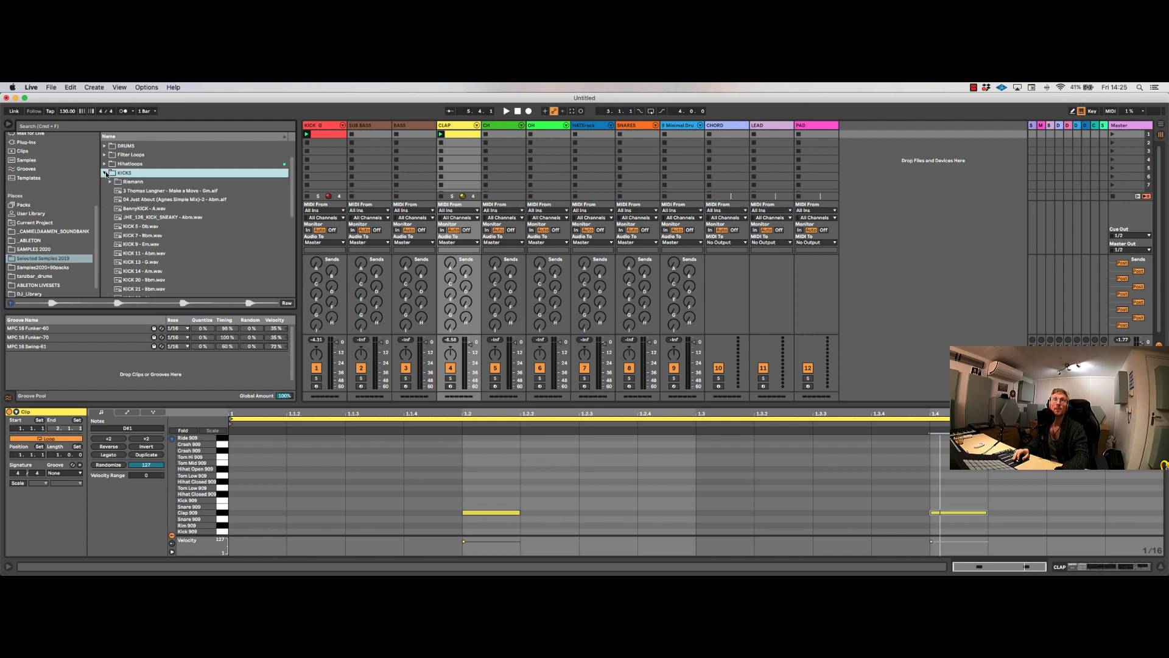
click(131, 264)
click(135, 254)
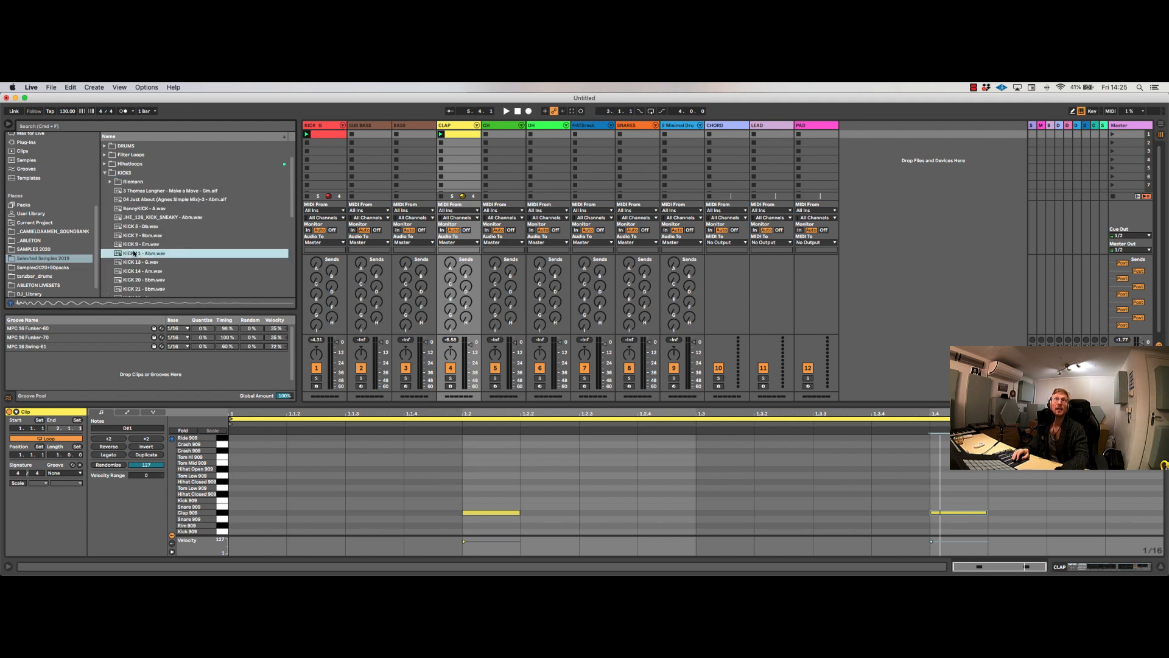
click(105, 173)
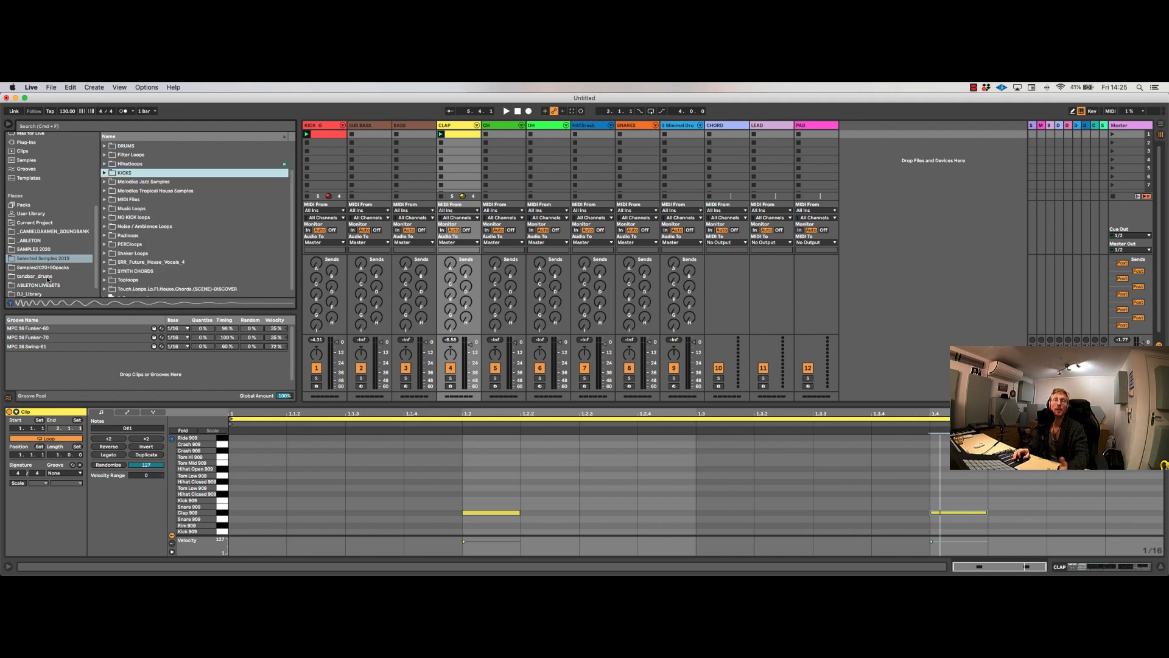
Step: Open the Clap Loops folder inside SAMPLES 2020, under HOUSE / GROOVES, LOOPS and DRUMS
click(35, 249)
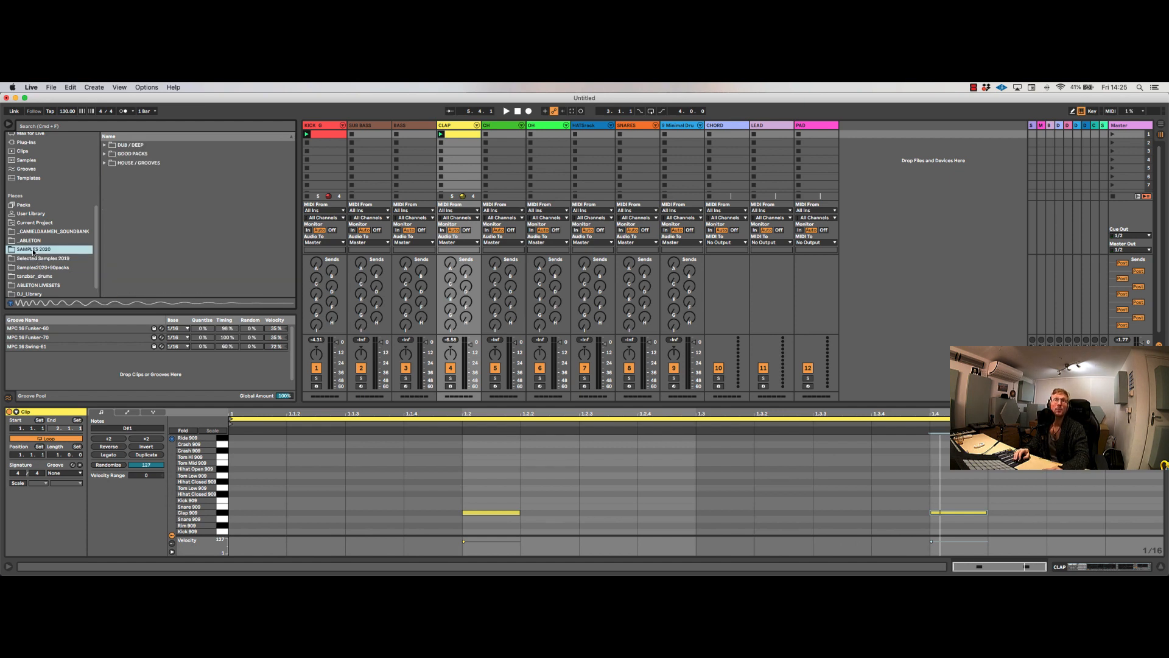
click(109, 163)
click(111, 182)
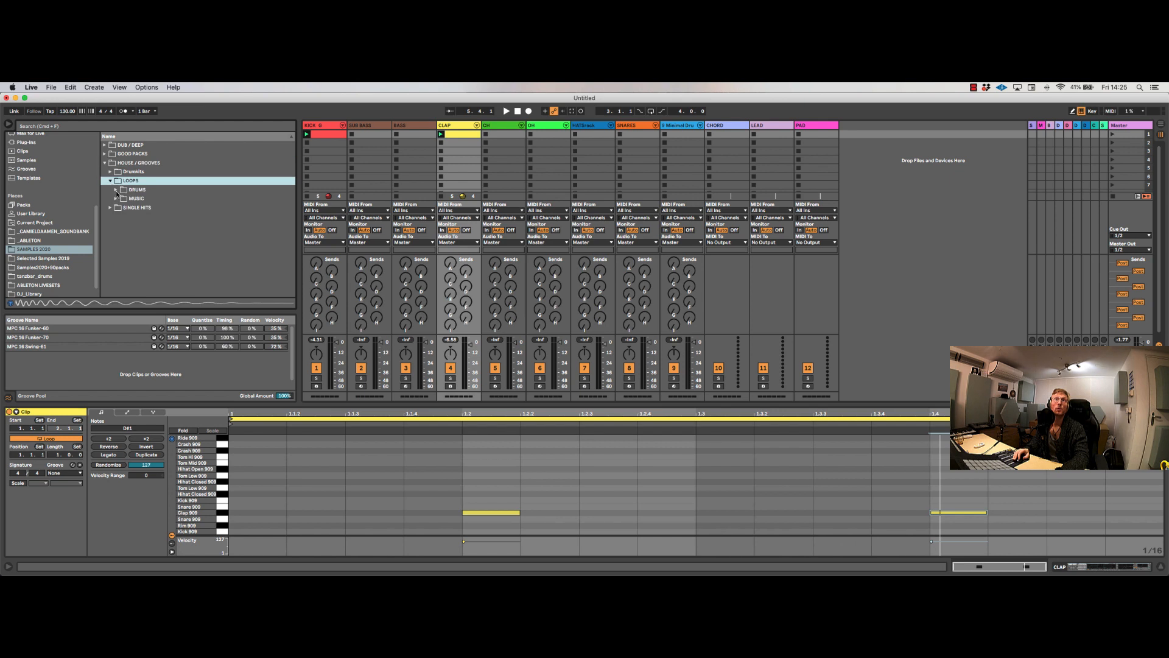
click(117, 189)
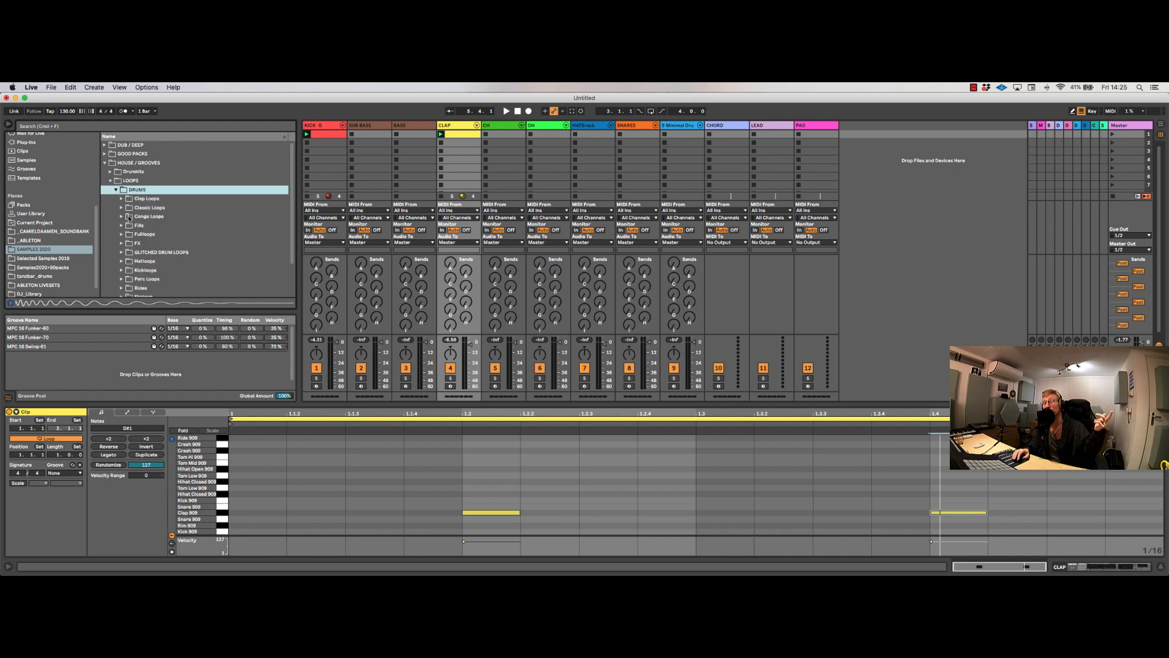
click(121, 199)
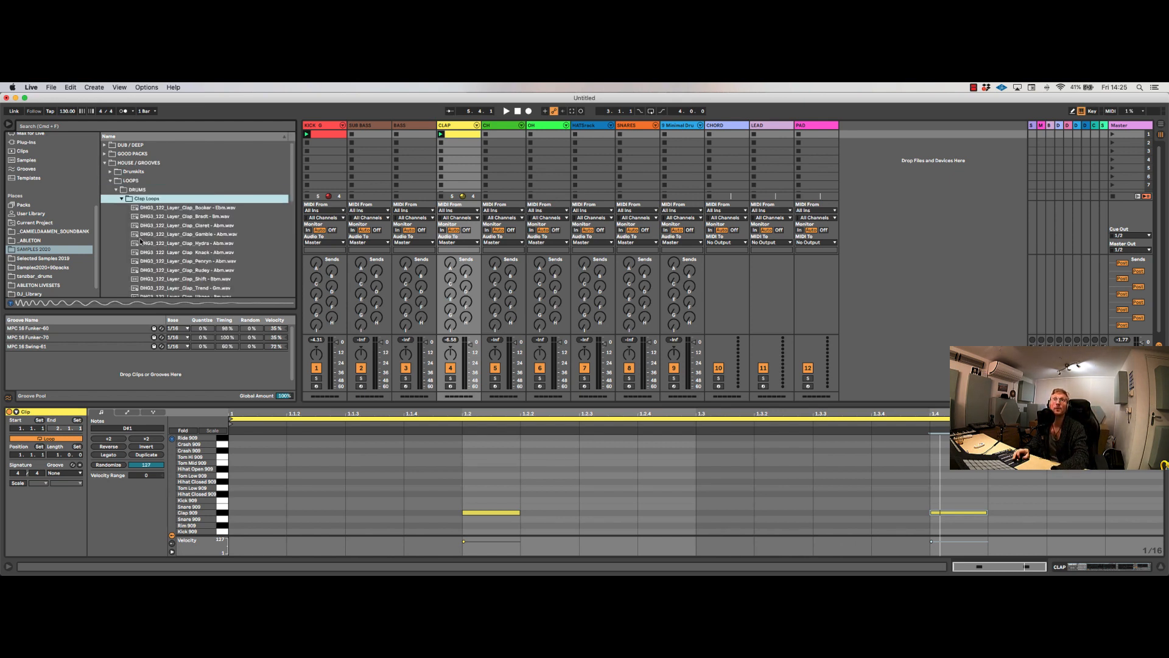
Step: Preview the K3_Claps and Layer_Clap_Penryn loops from Clap Loops, and collapse the LOOPS and HOUSE / GROOVES folders
scroll(141, 242, down, 8)
scroll(142, 239, up, 2)
click(149, 207)
scroll(149, 210, up, 3)
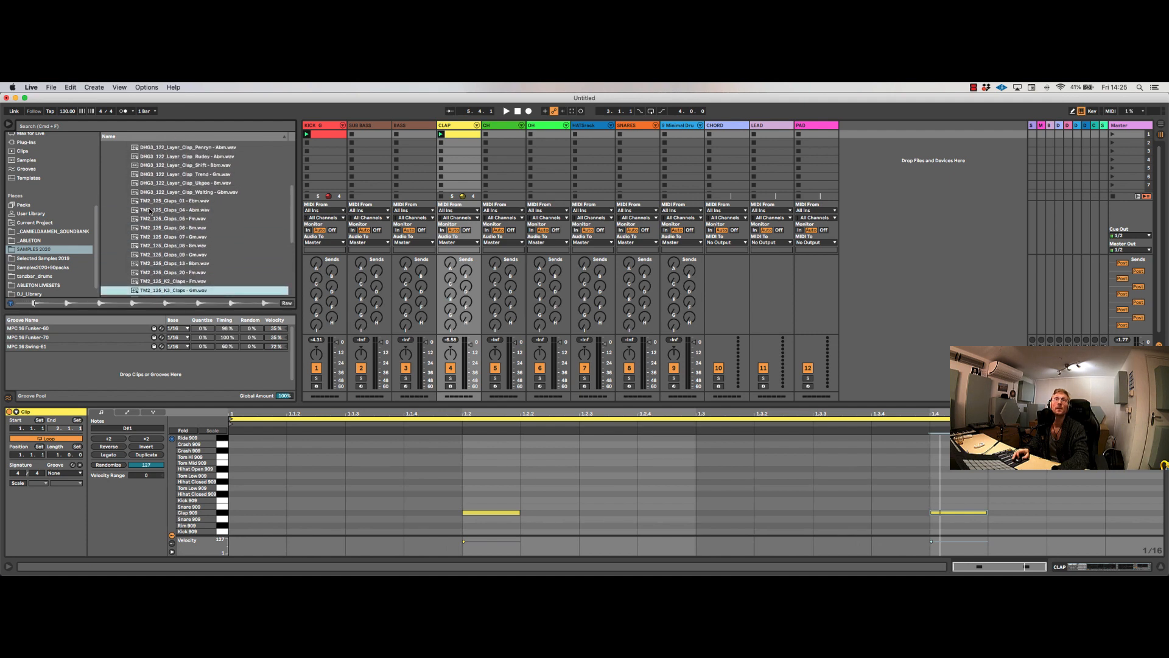
scroll(150, 210, up, 3)
click(150, 201)
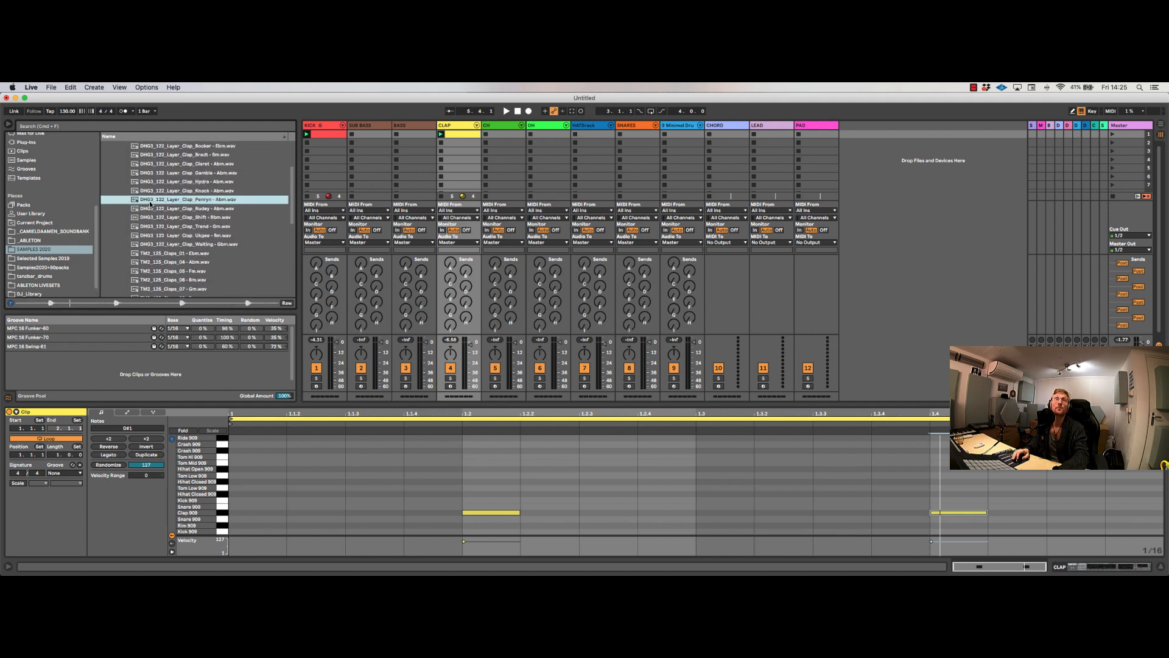
scroll(149, 204, up, 4)
click(121, 199)
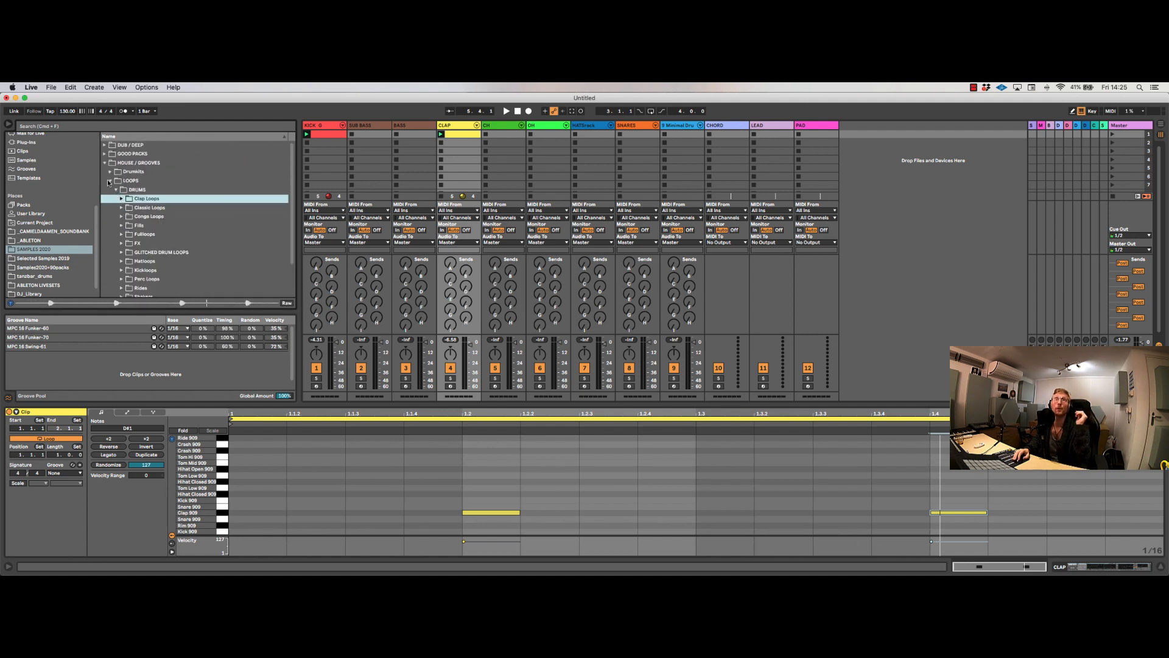
click(109, 182)
click(104, 164)
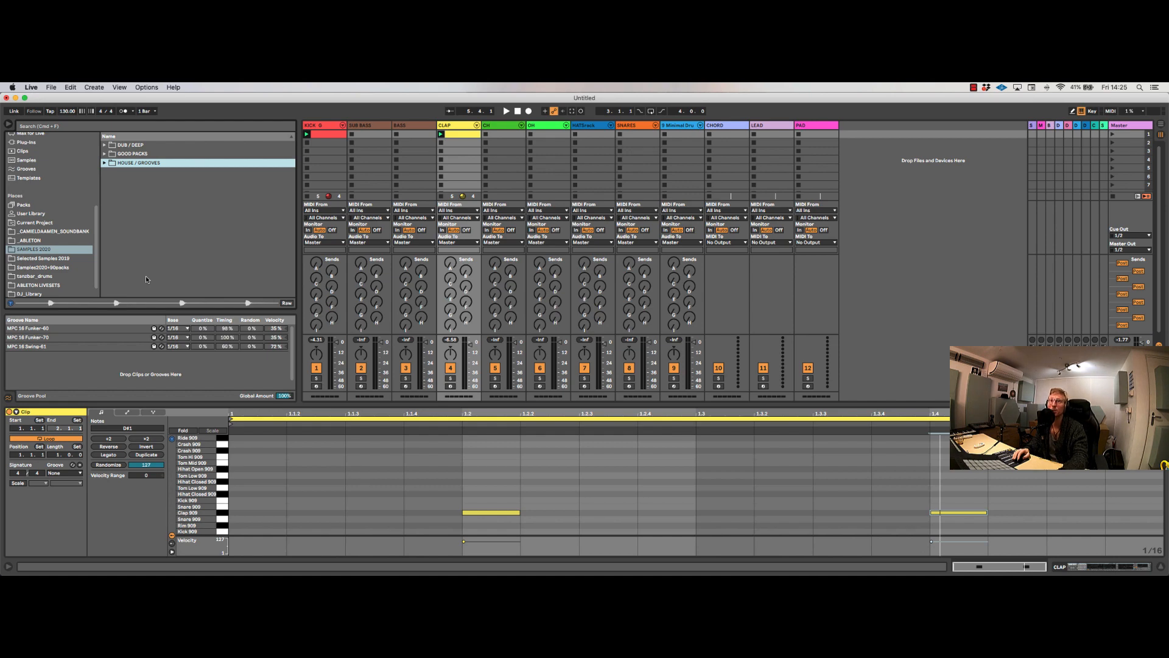
Step: Switch to Safari showing the Lessons in Live home page and widen its window to the full screen width
key(super+Tab)
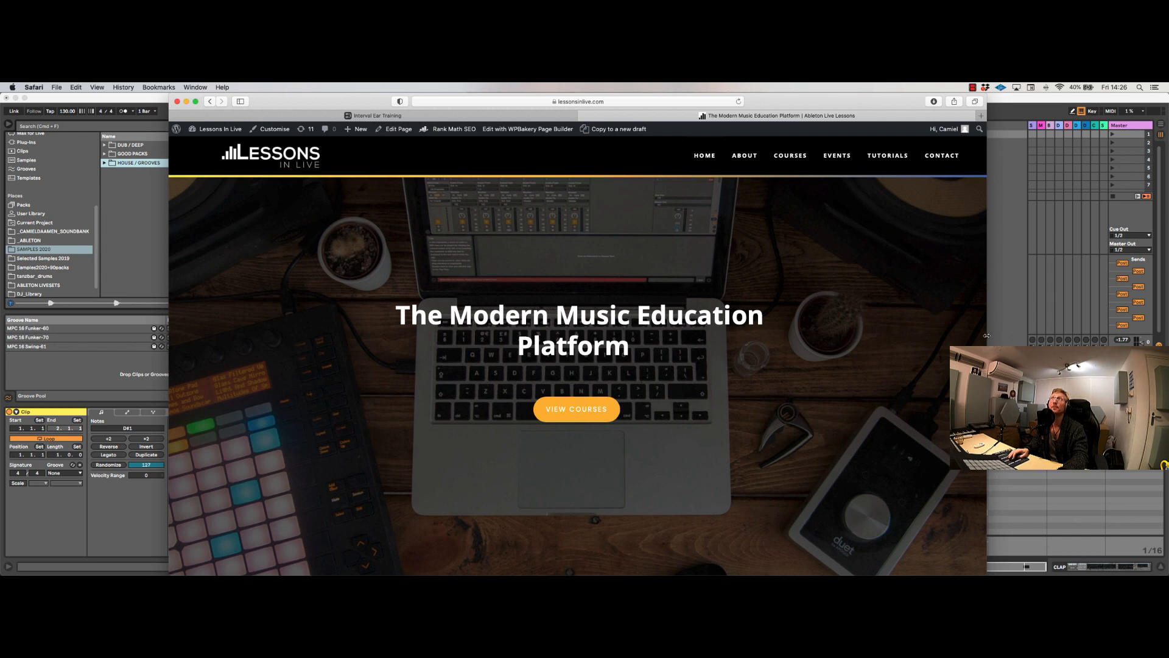
drag(987, 338, 1168, 338)
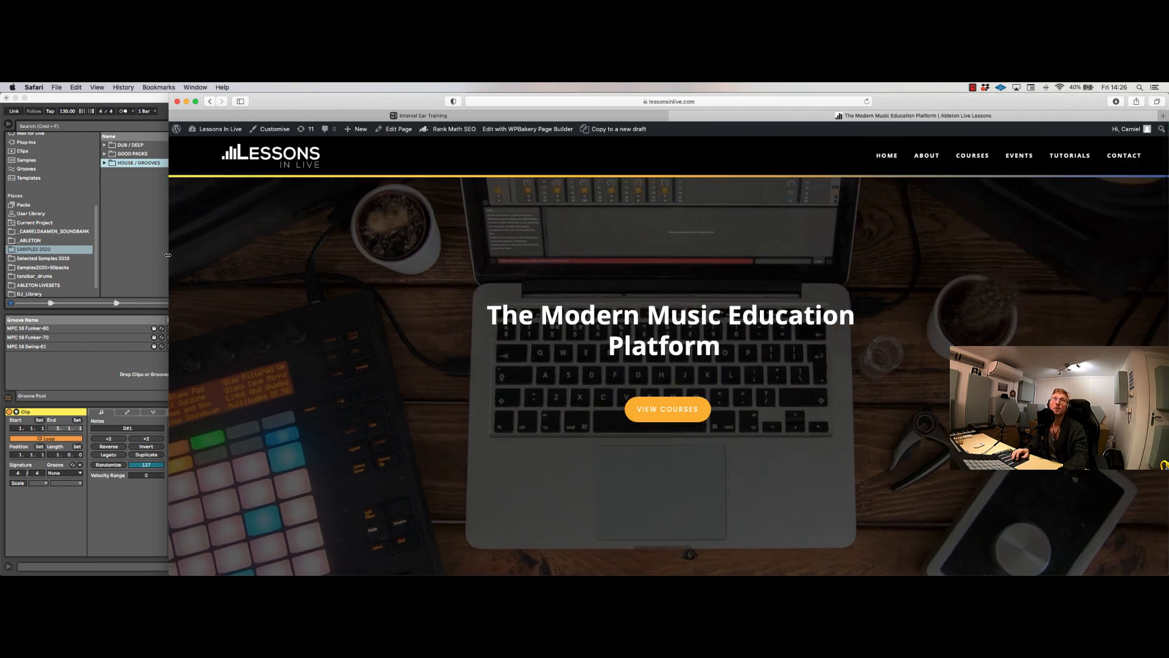
drag(168, 255, 1, 233)
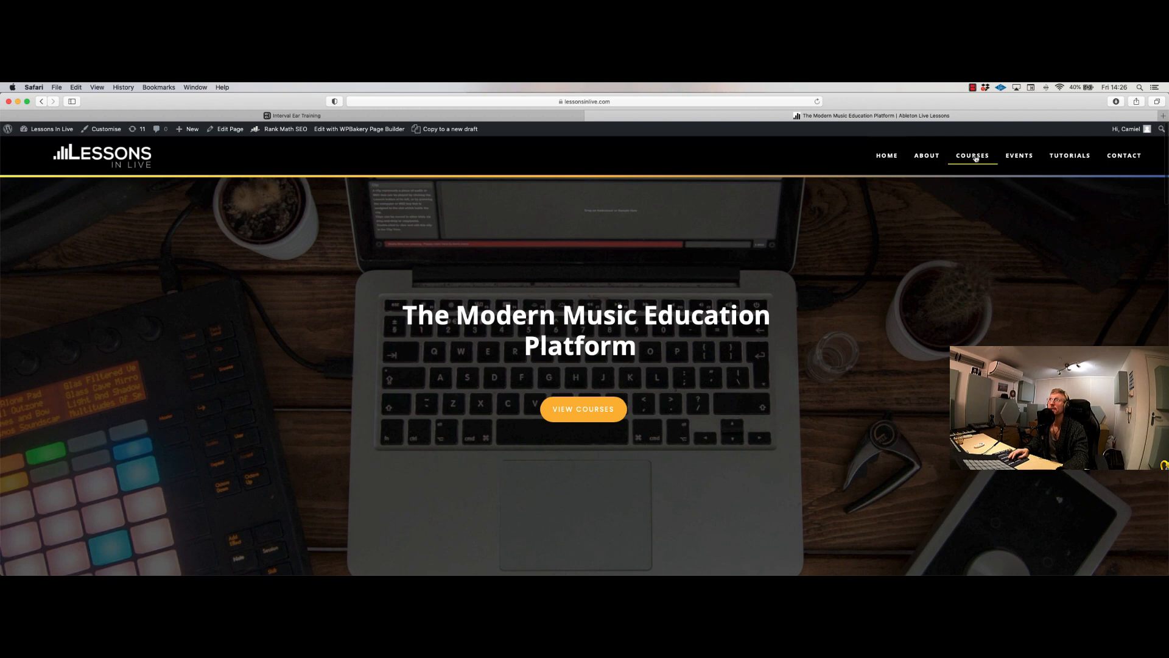
Step: Open the Online Focused Beginners Course from the site's events and look through its price, course information and program per week
click(1019, 155)
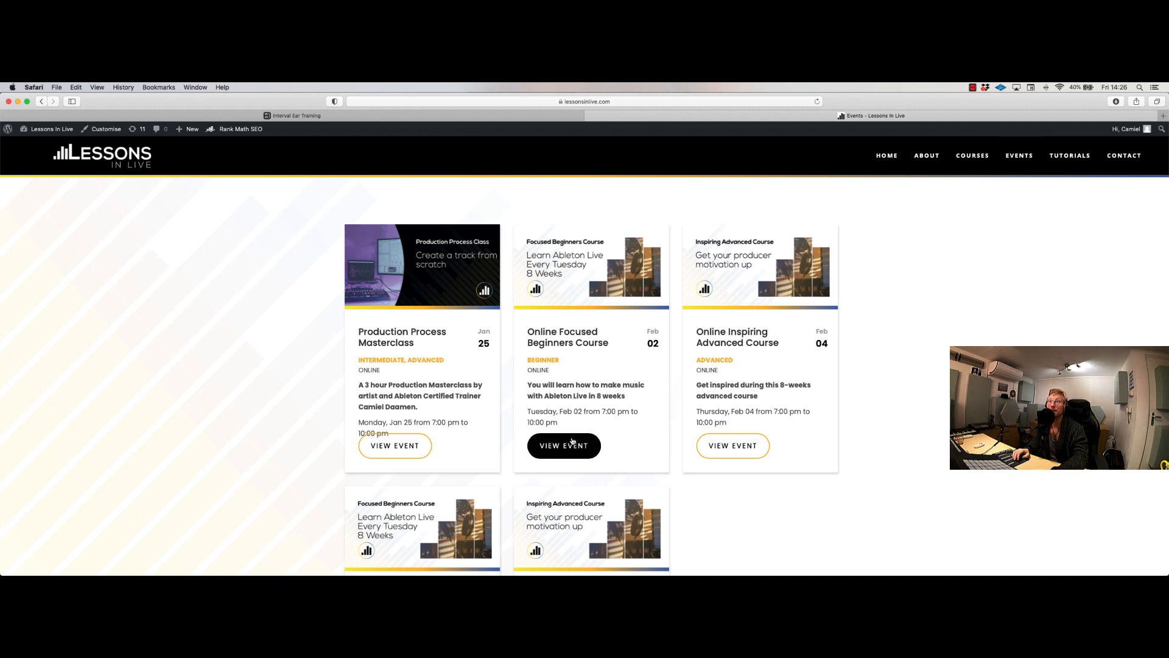
click(572, 441)
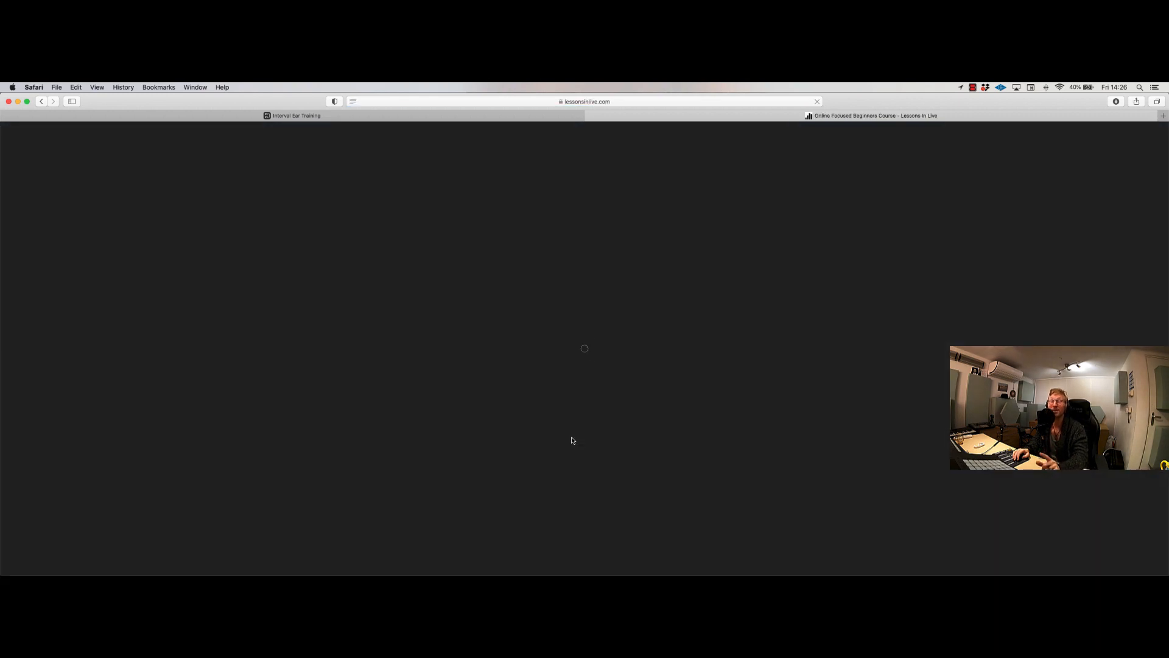
scroll(452, 393, down, 10)
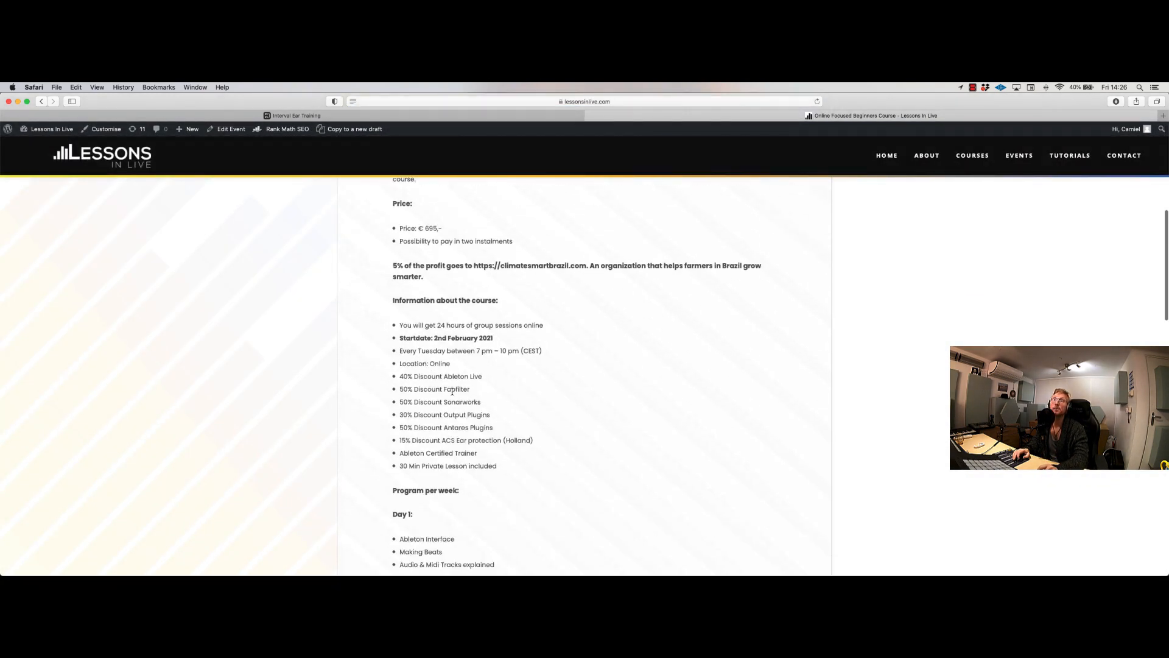
scroll(452, 392, down, 15)
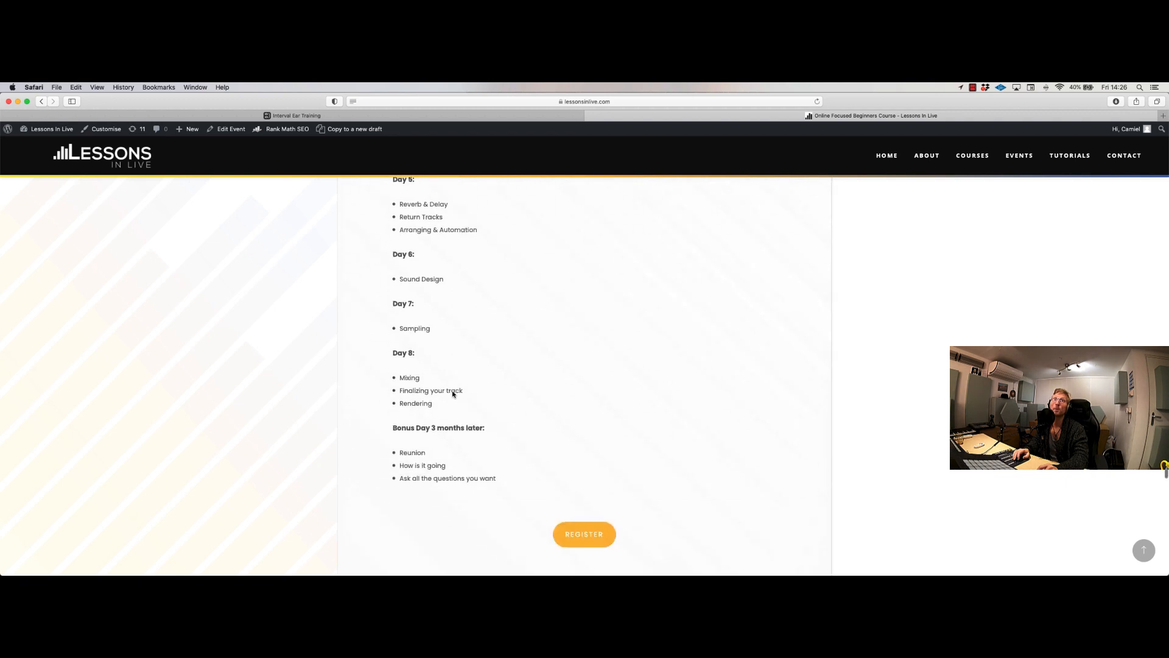
scroll(452, 393, down, 10)
scroll(454, 394, up, 20)
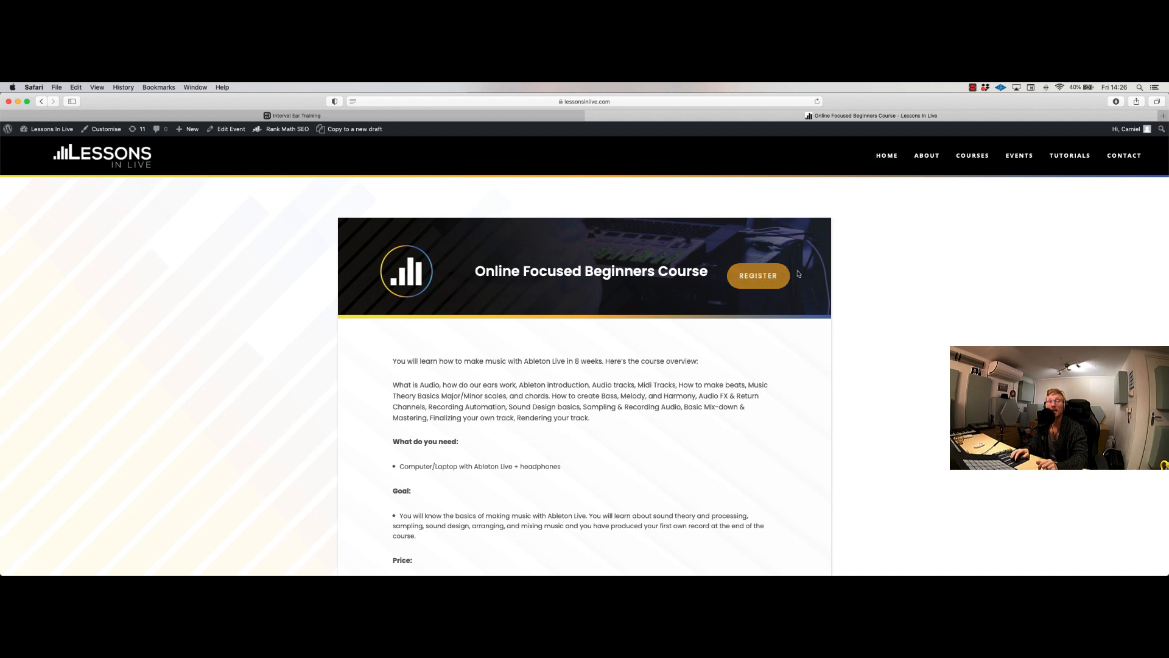
Step: Look through the site's Dive in Live tutorials and live streams down to the earliest ones, and switch back to Ableton Live
click(1057, 156)
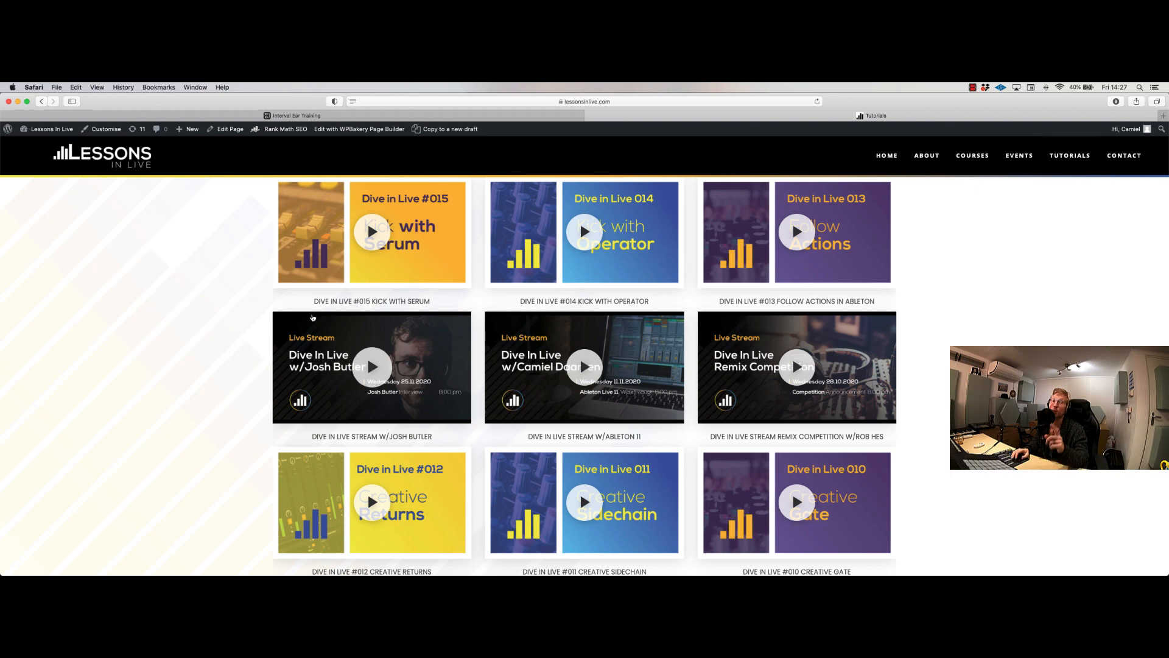
scroll(228, 355, down, 1)
scroll(225, 359, down, 6)
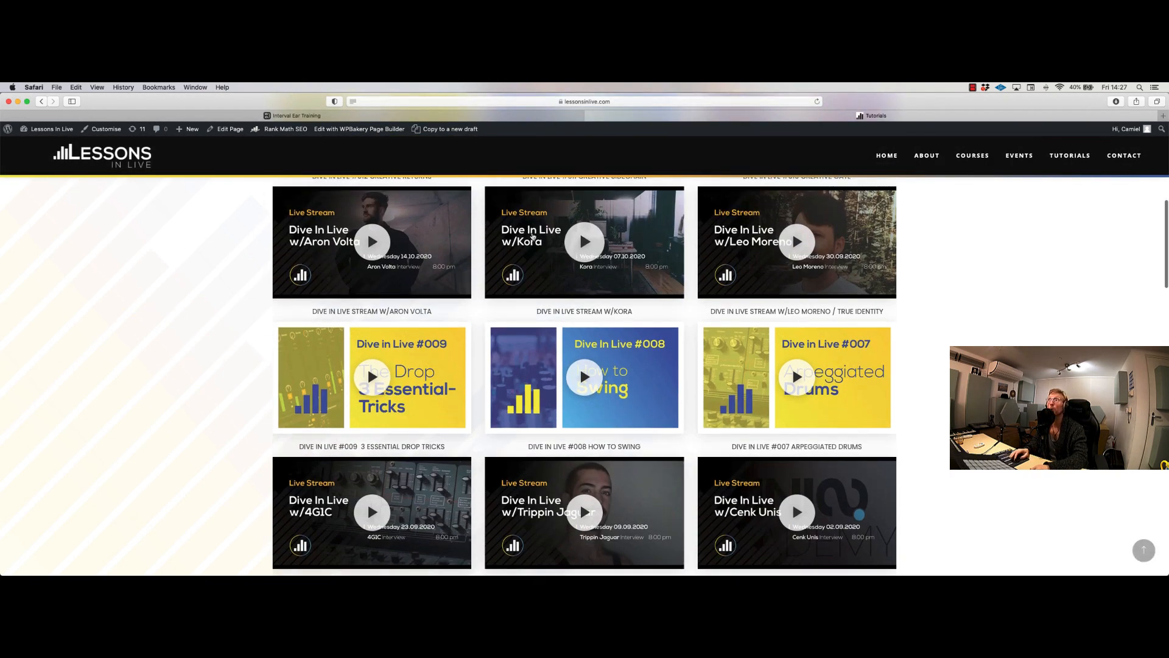
scroll(475, 412, down, 8)
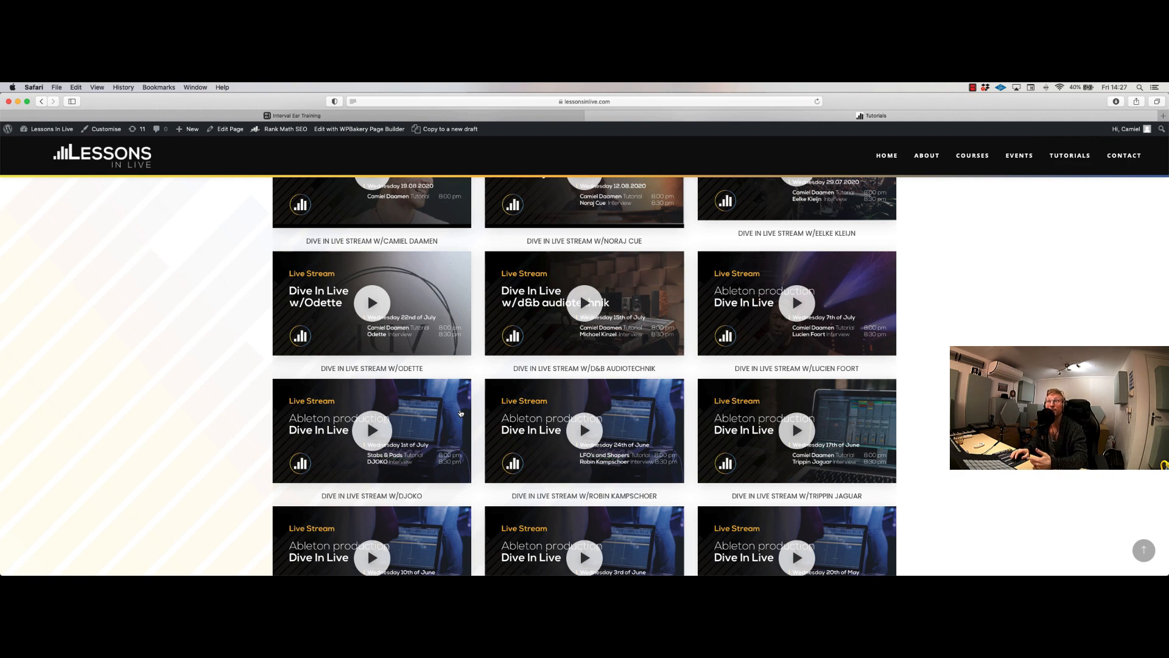
scroll(225, 404, down, 5)
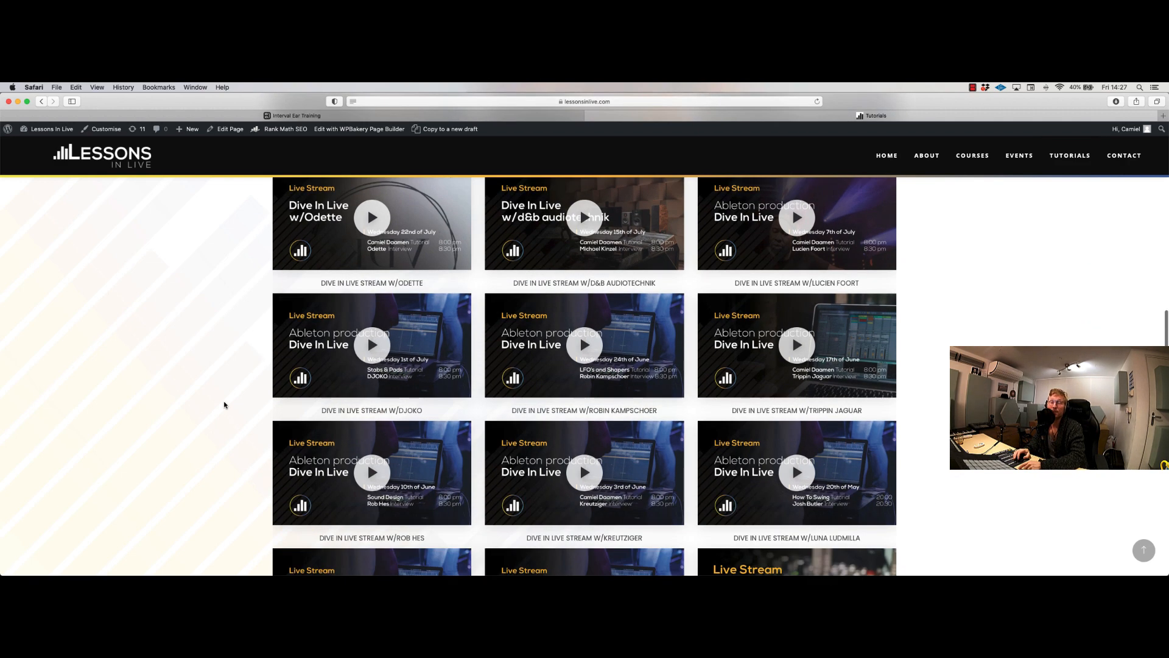
scroll(224, 404, down, 15)
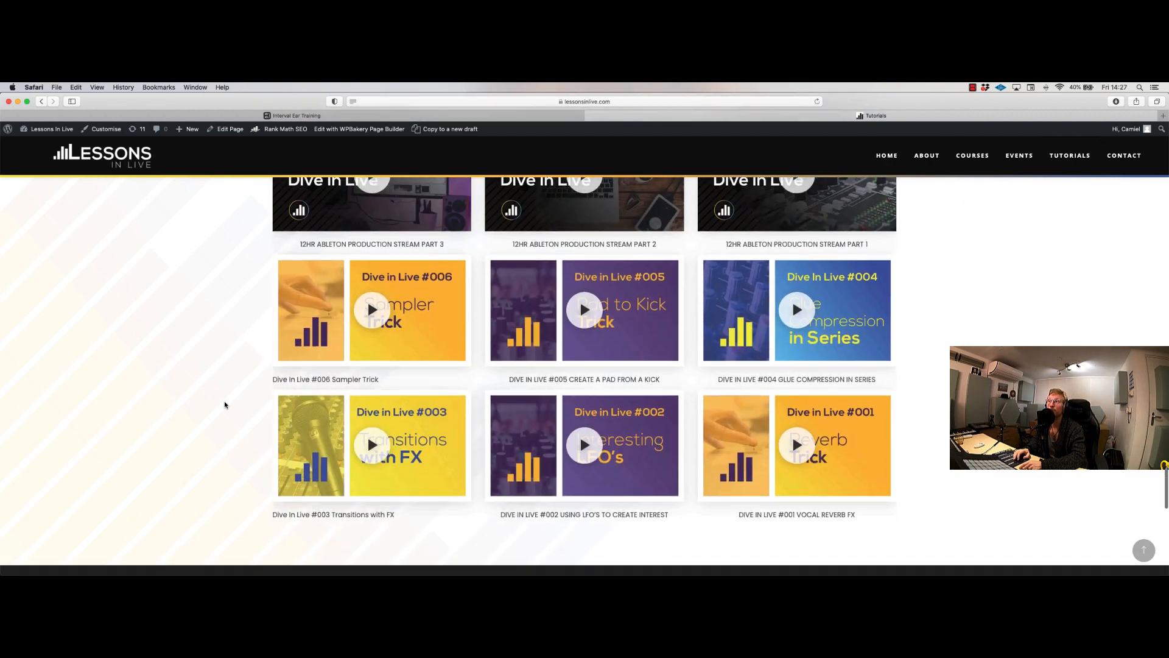
scroll(225, 397, up, 20)
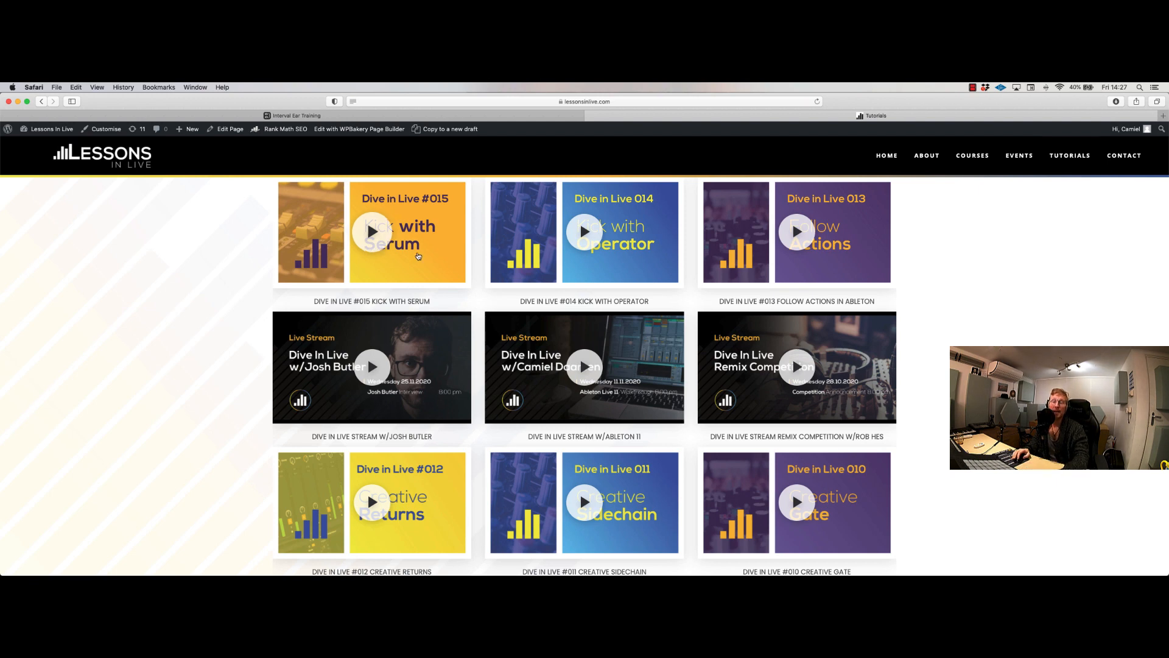
key(super+Tab)
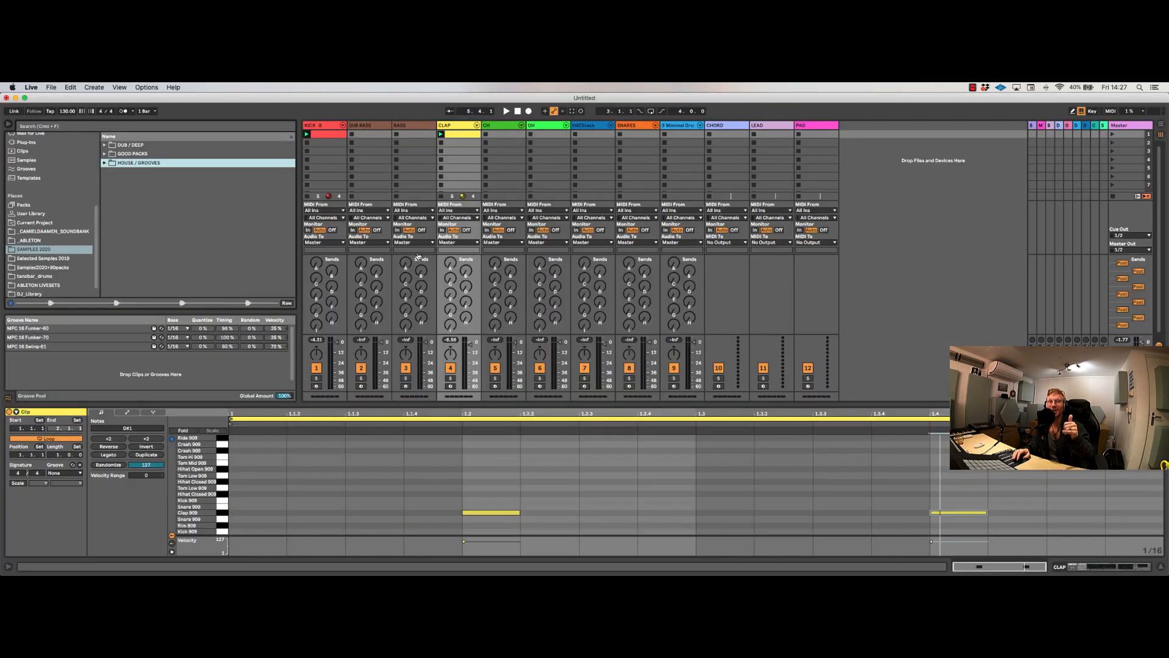